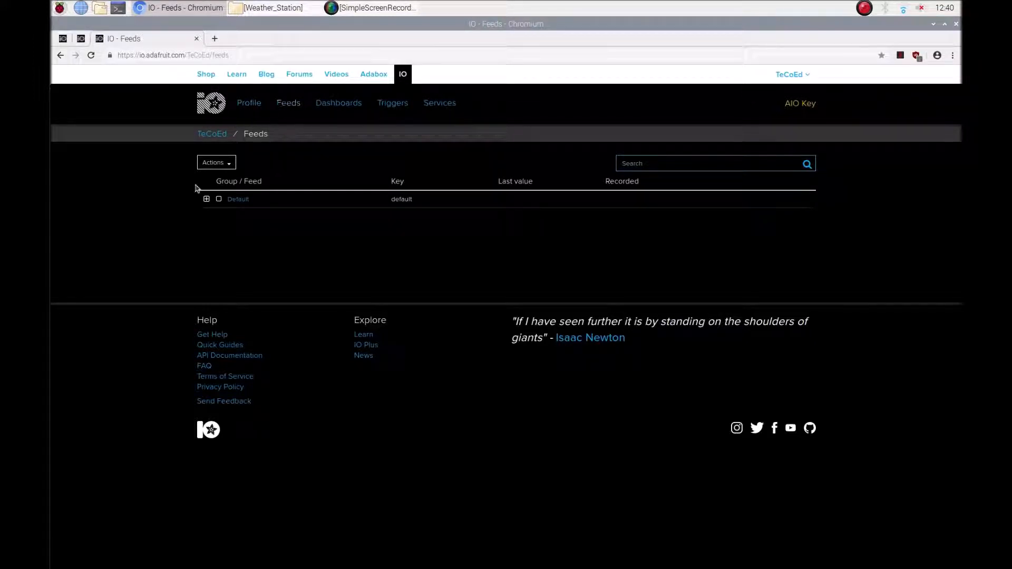
# Step: Expand the Default group to view its feeds, and open the full list of dashboards
pyautogui.click(207, 200)
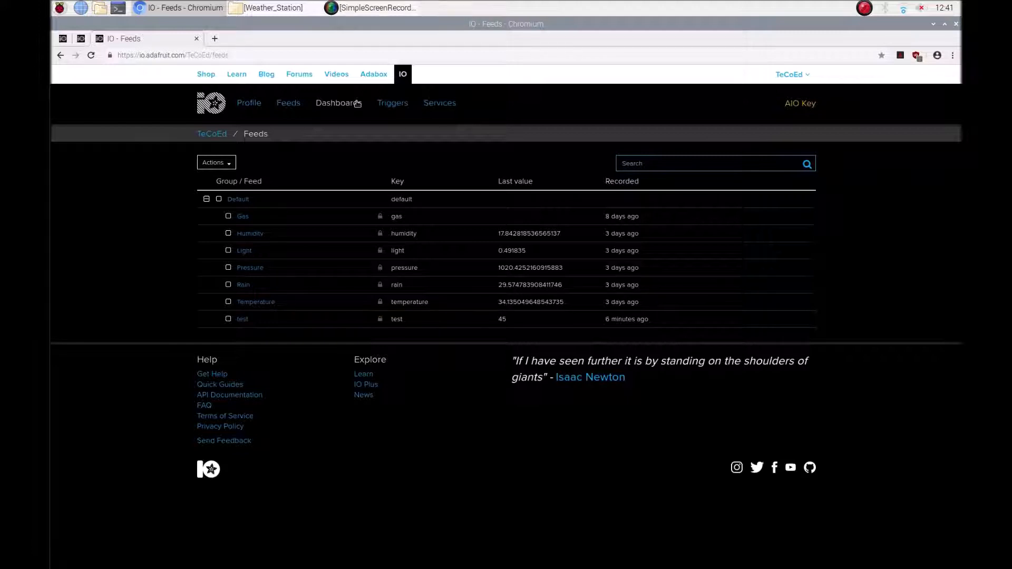
pyautogui.moveTo(339, 104)
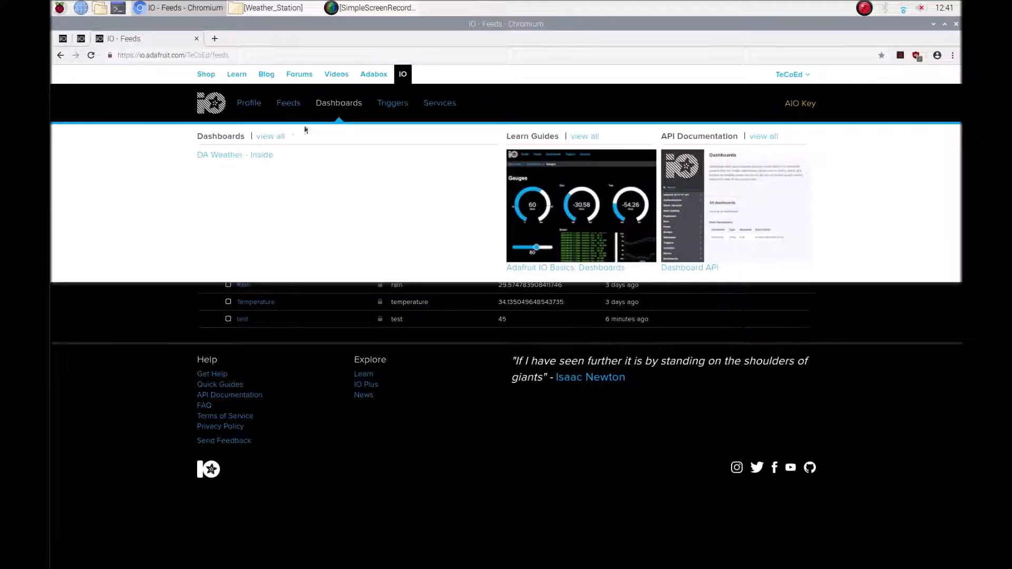
pyautogui.click(266, 138)
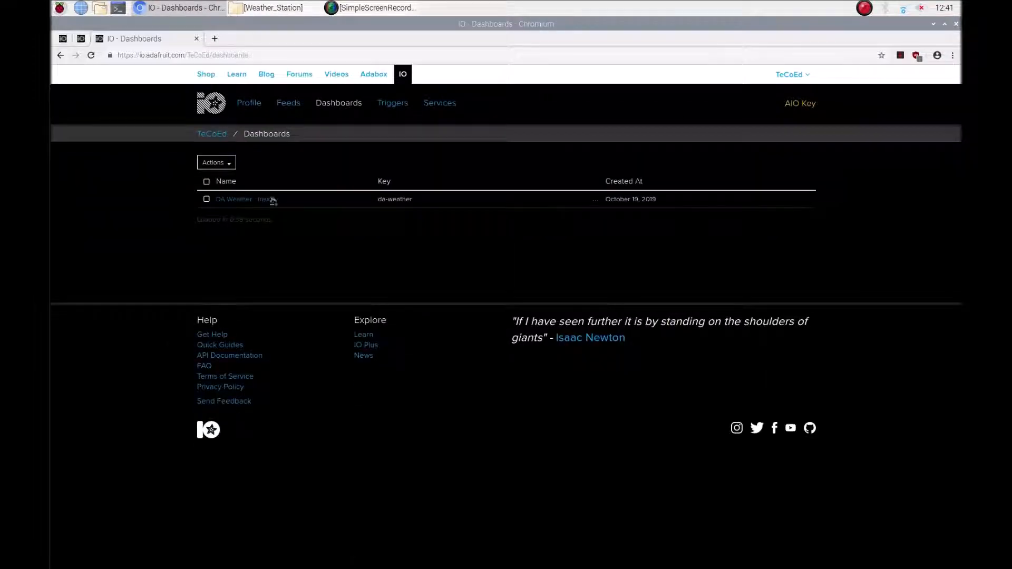
# Step: Look over the gauges and charts on the already open DA Weather - Inside dashboard
pyautogui.click(62, 38)
pyautogui.scroll(-2, 218, 213)
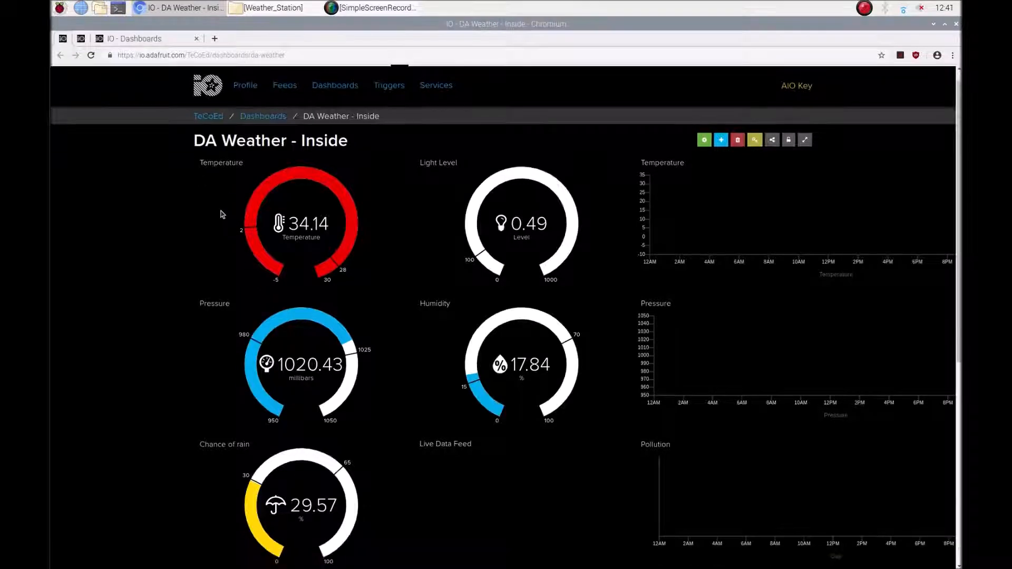
pyautogui.scroll(2, 217, 209)
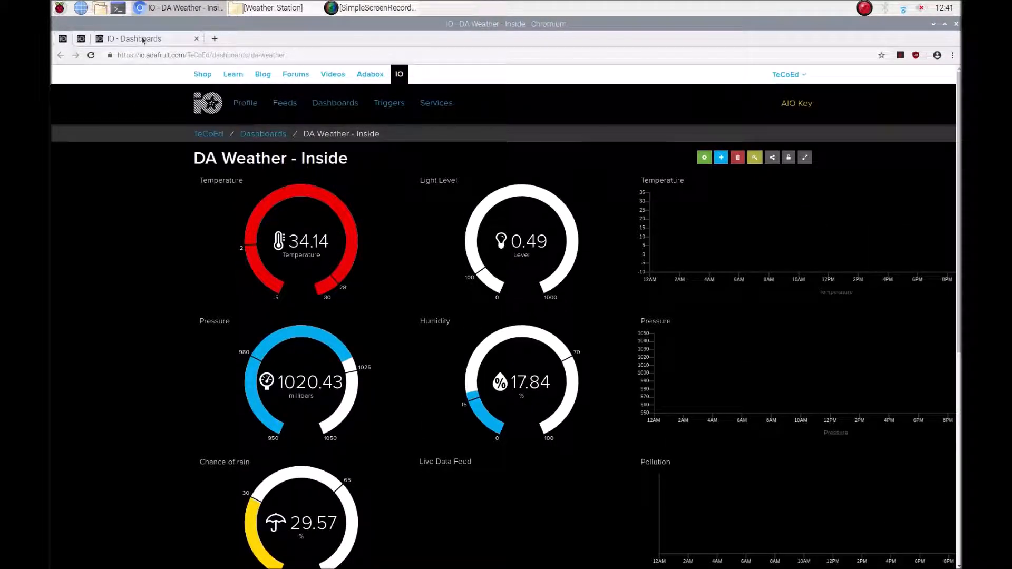
# Step: Return to the dashboard list and create a new dashboard named "test example" with a short description
pyautogui.click(142, 40)
pyautogui.click(228, 164)
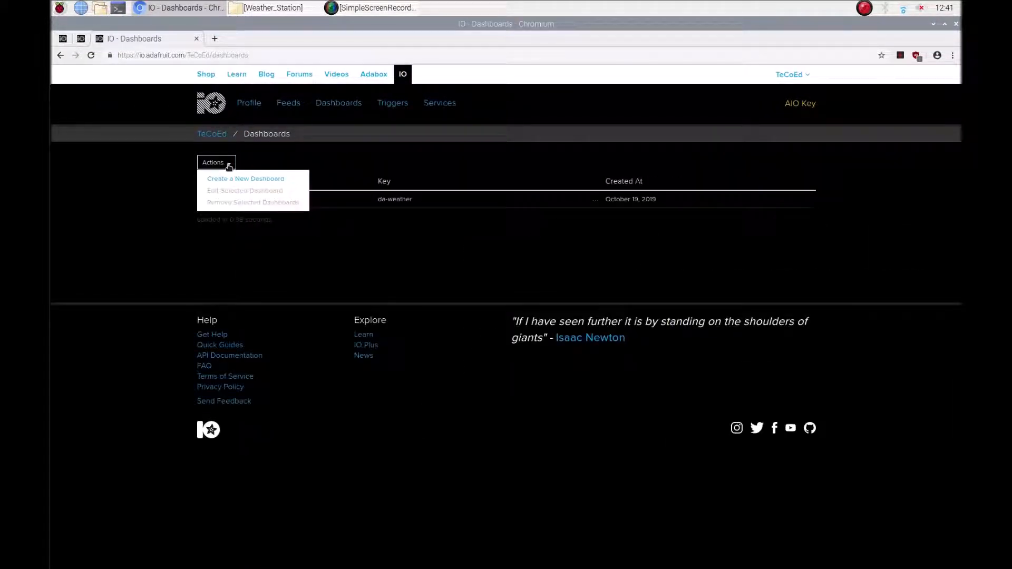
pyautogui.click(229, 180)
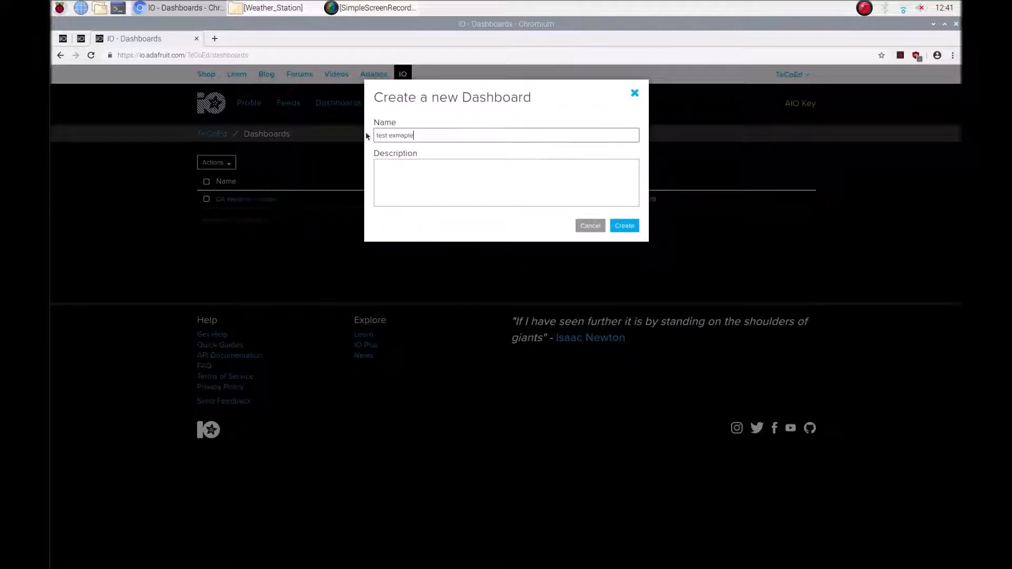
pyautogui.write('test exmapl')
pyautogui.press('BackSpace')
pyautogui.press('BackSpace')
pyautogui.press('BackSpace')
pyautogui.press('BackSpace')
pyautogui.write('ample')
pyautogui.press('Tab')
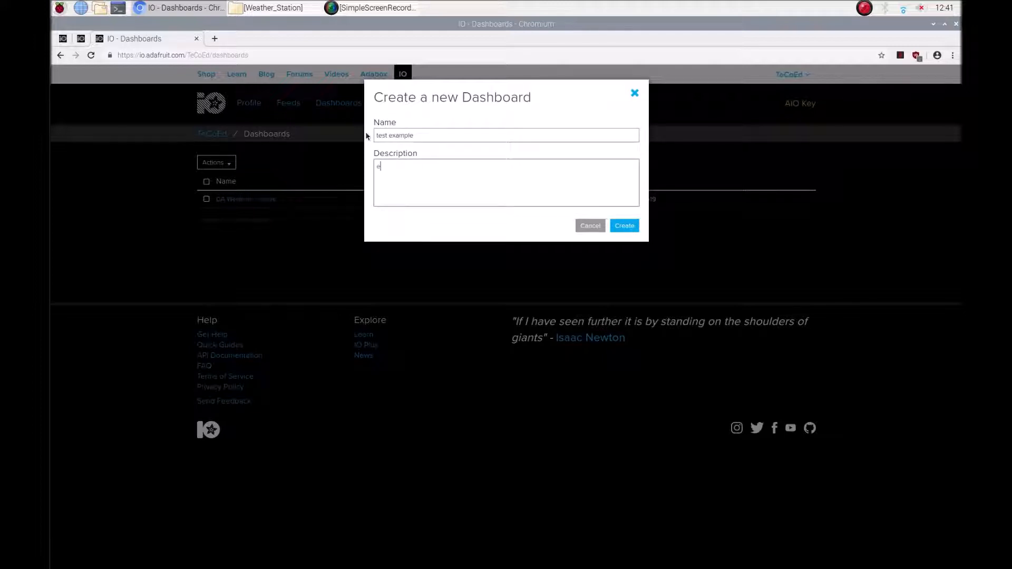
pyautogui.click(624, 226)
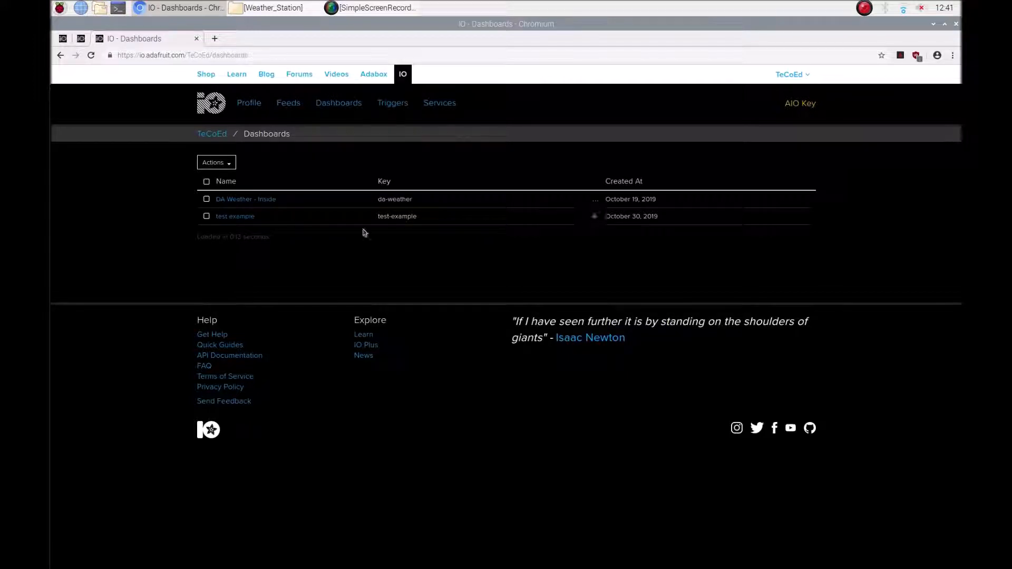
# Step: Check the actions available for the selected test example dashboard, dismiss them, and open that dashboard
pyautogui.click(206, 217)
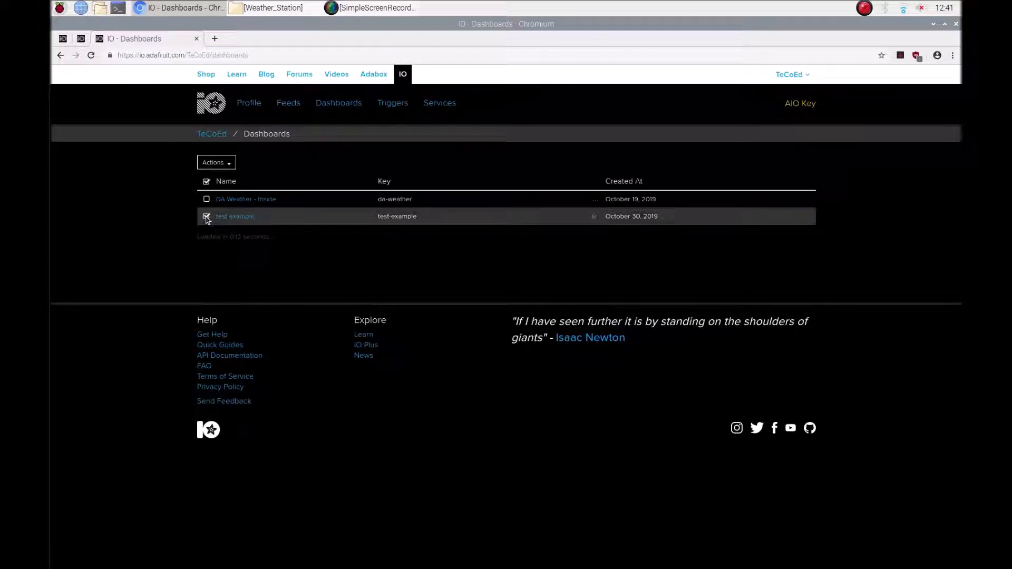
pyautogui.click(228, 163)
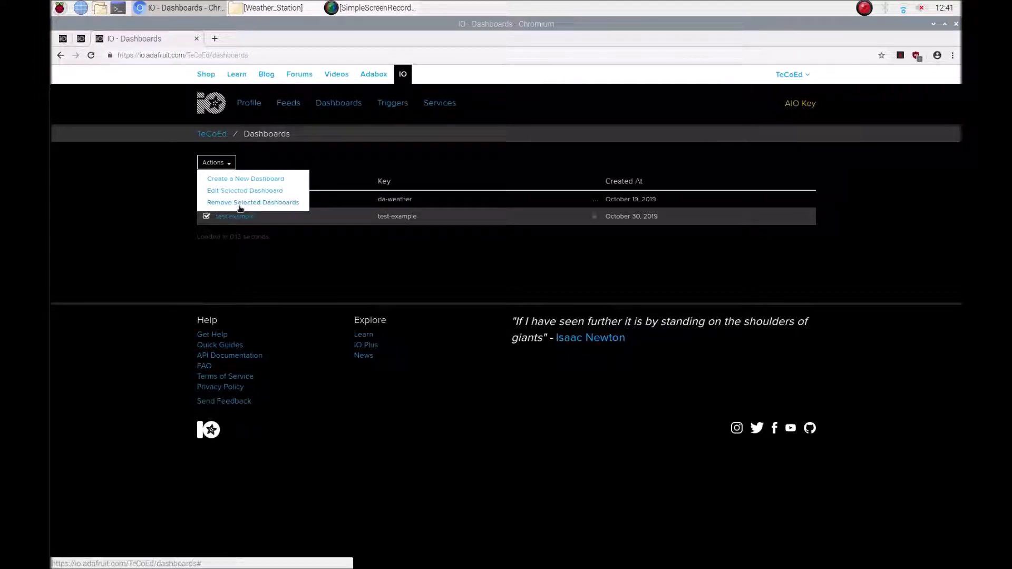
pyautogui.click(138, 209)
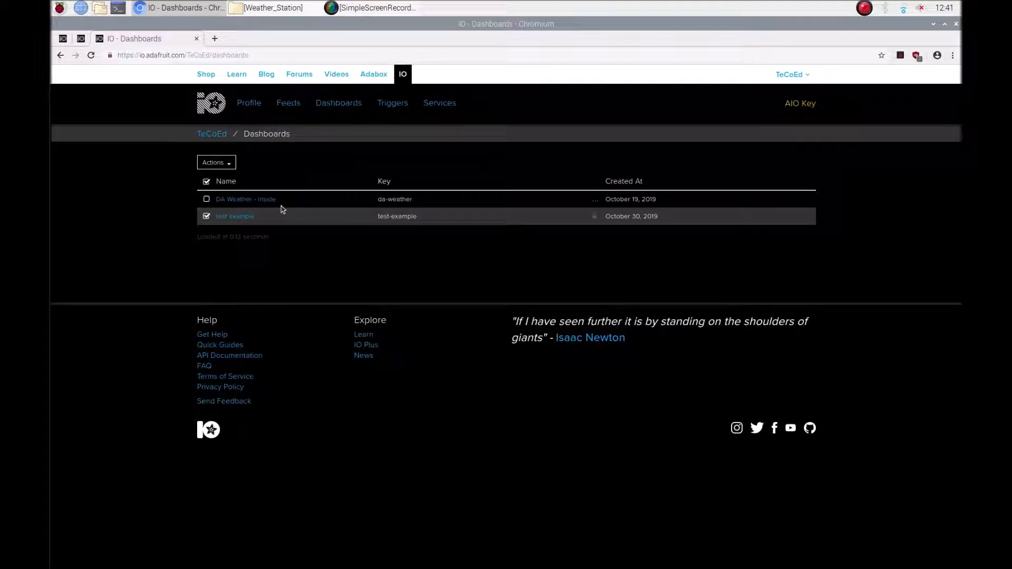
pyautogui.click(239, 219)
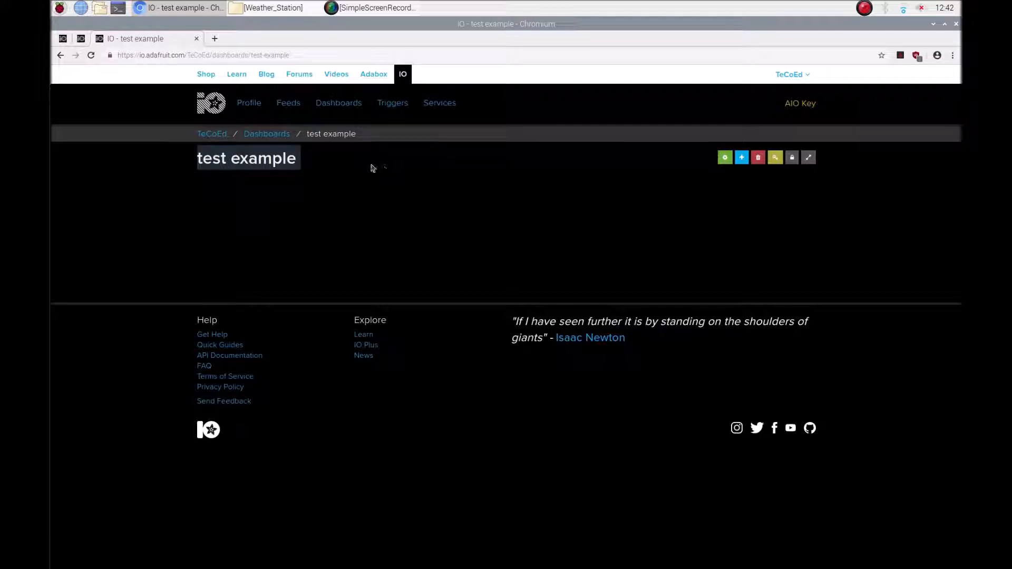
# Step: Add a gauge block linked to the test feed and title it "Test Data"
pyautogui.click(740, 158)
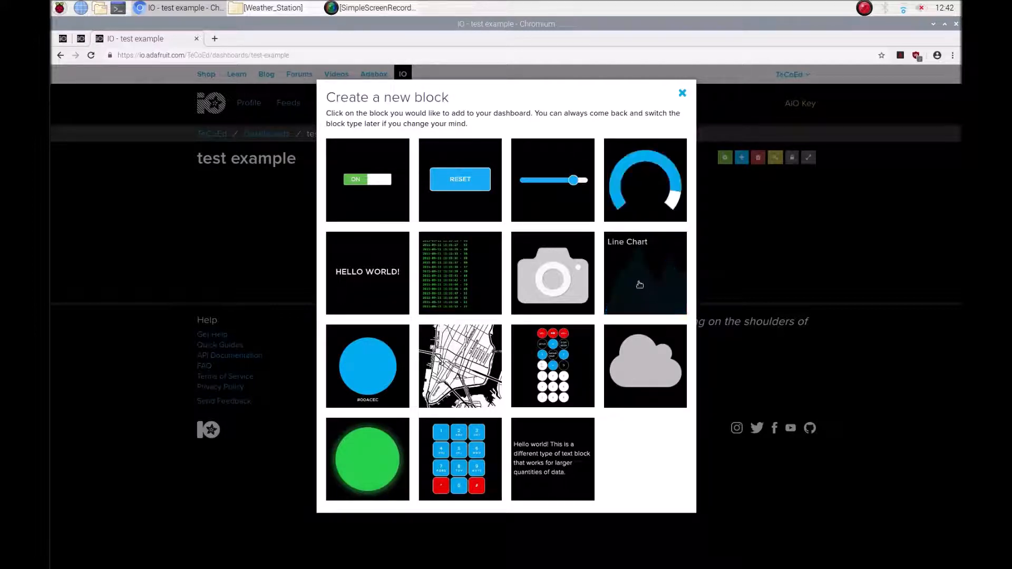
pyautogui.click(639, 180)
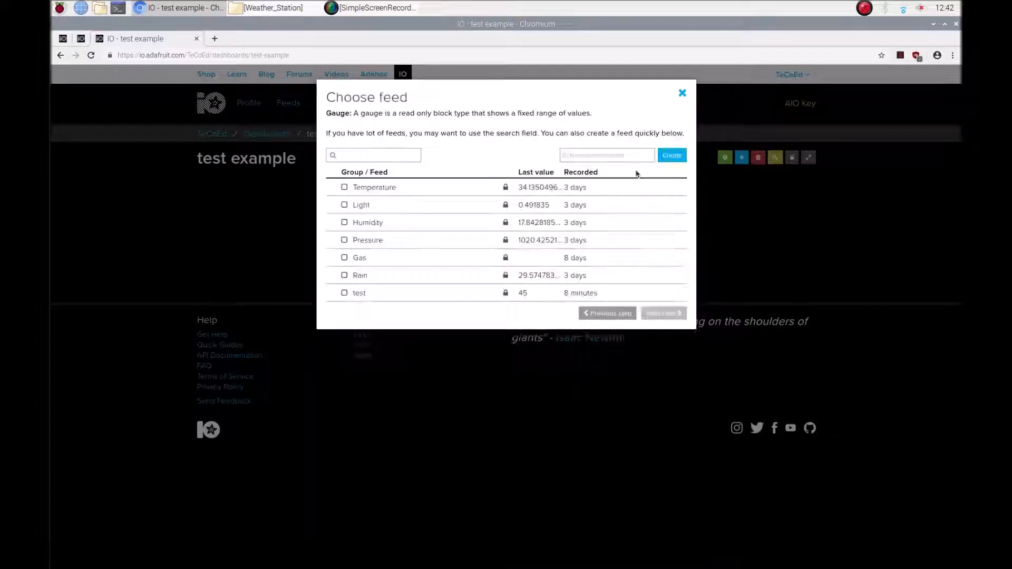
pyautogui.click(344, 293)
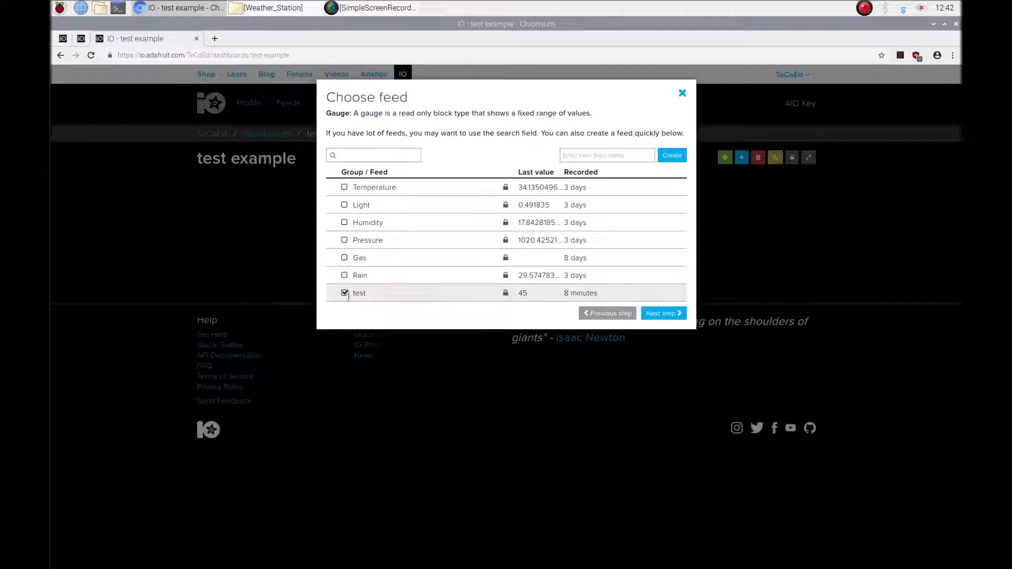
pyautogui.click(662, 314)
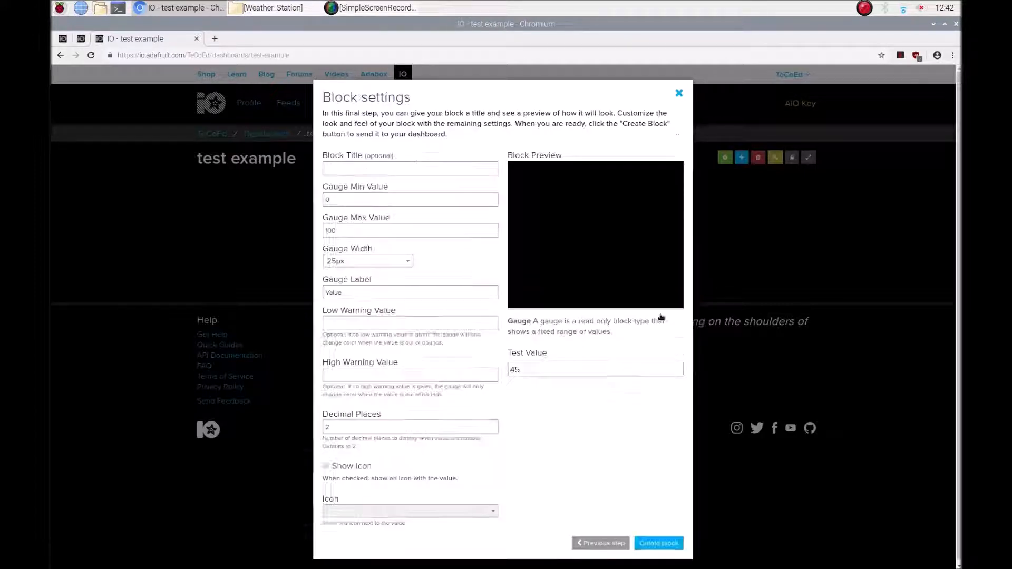
pyautogui.click(375, 169)
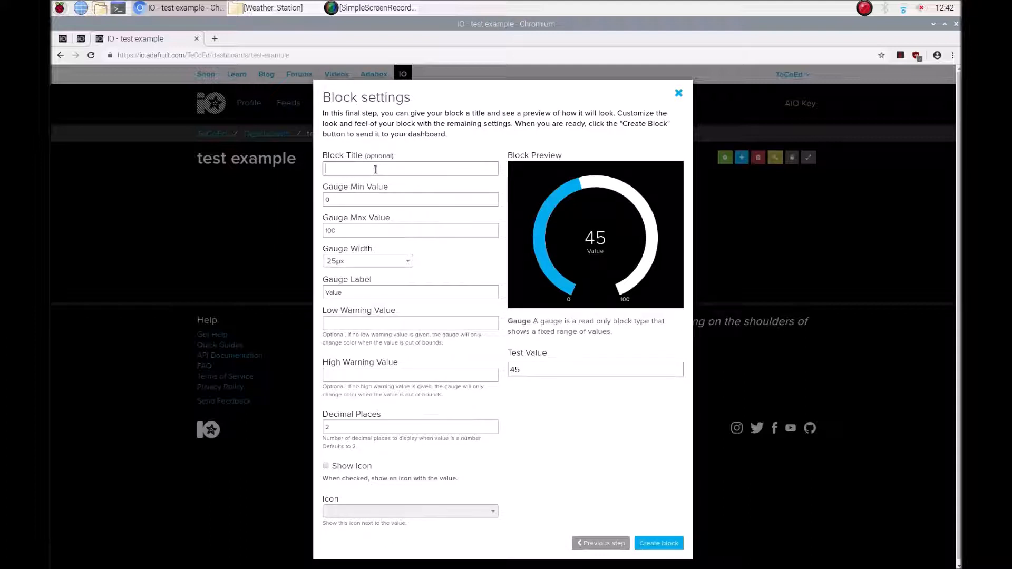
pyautogui.write('Test Data')
# Step: Try gauge widths of 75px and 10px, and set the width back to 25px
pyautogui.click(406, 262)
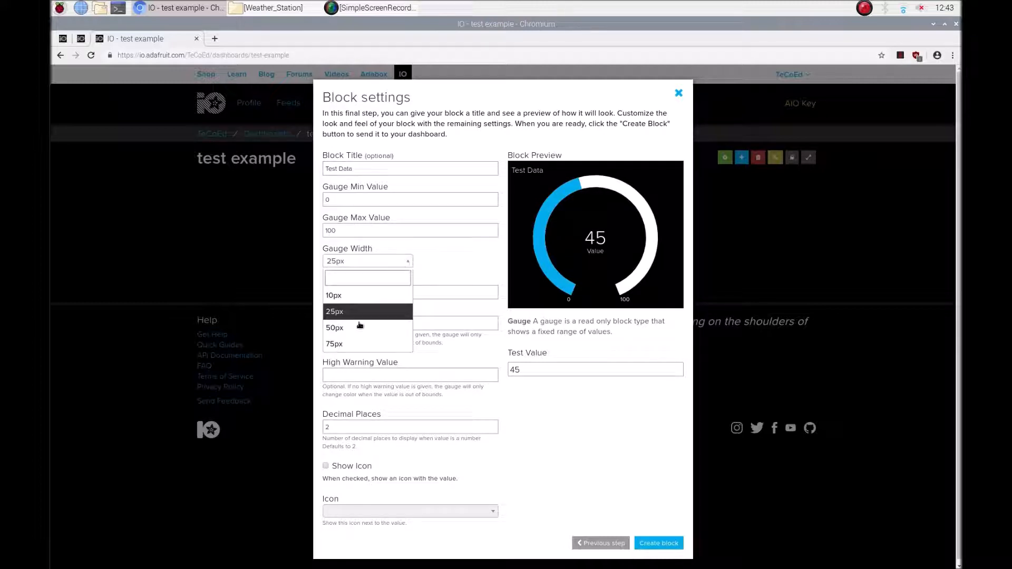
pyautogui.click(358, 343)
pyautogui.click(375, 264)
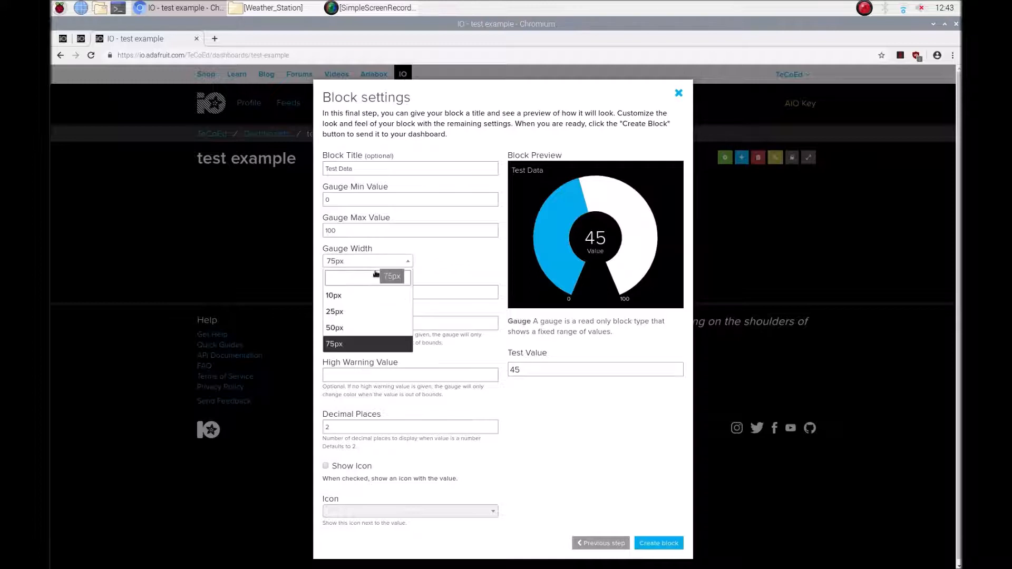
pyautogui.click(369, 295)
pyautogui.click(375, 262)
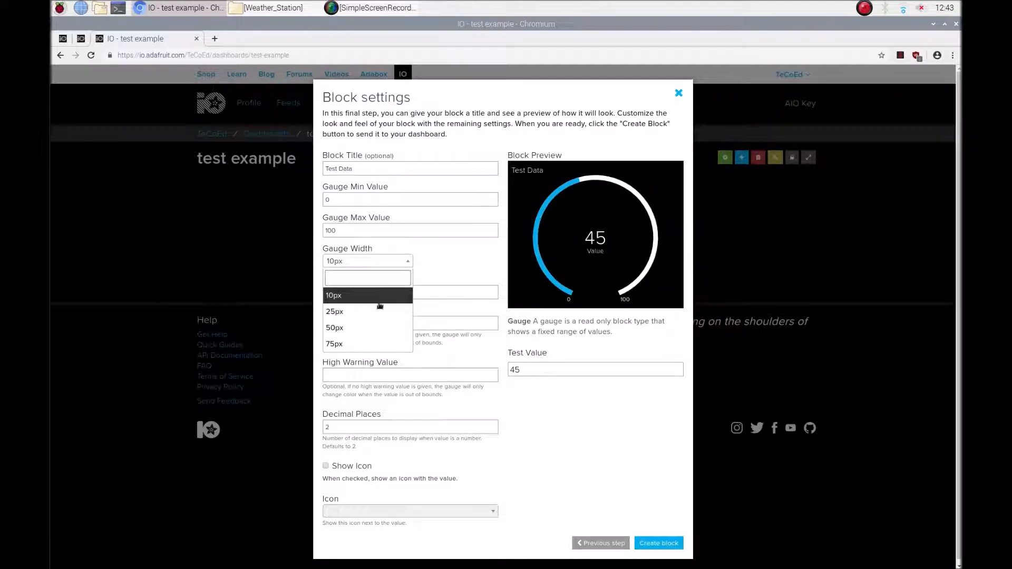
pyautogui.click(369, 312)
# Step: Set the gauge label to "Tests" and the low warning value to 24, leaving the high warning value empty
pyautogui.moveTo(343, 293); pyautogui.dragTo(318, 293)
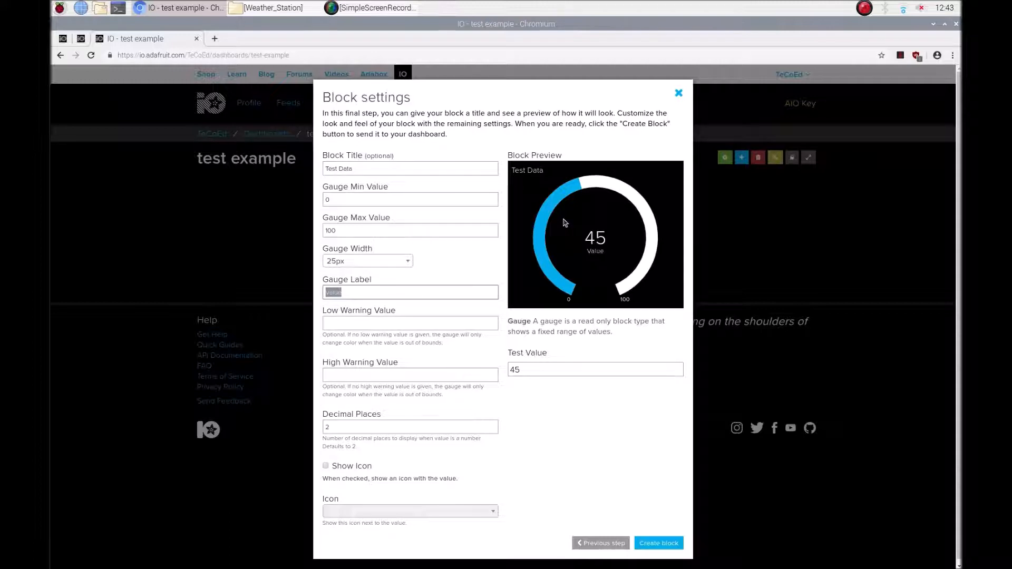
pyautogui.write('Tests')
pyautogui.click(471, 324)
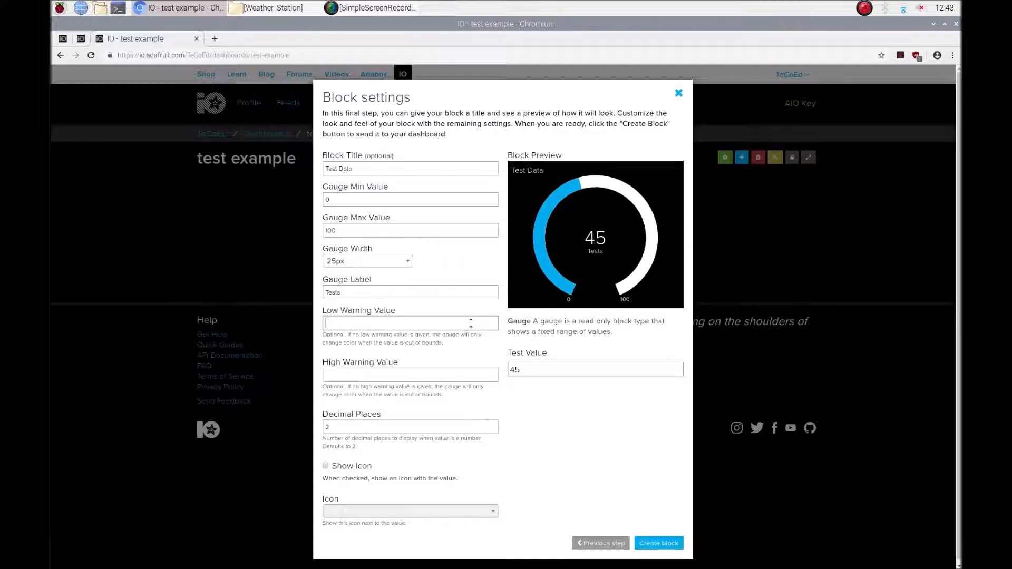
pyautogui.write('24')
pyautogui.click(355, 378)
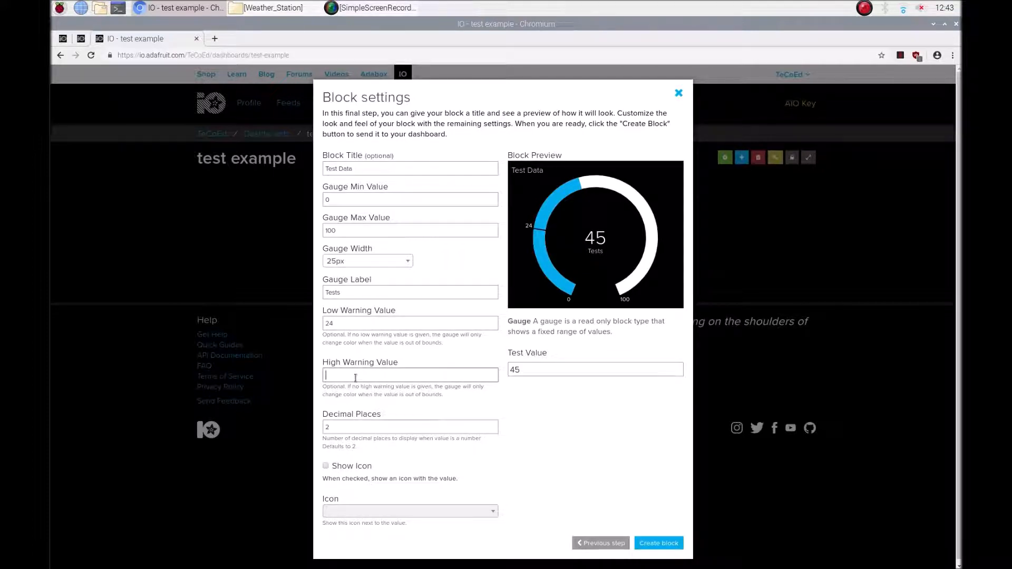
# Step: Show the bed icon next to the gauge value and create the block
pyautogui.click(326, 466)
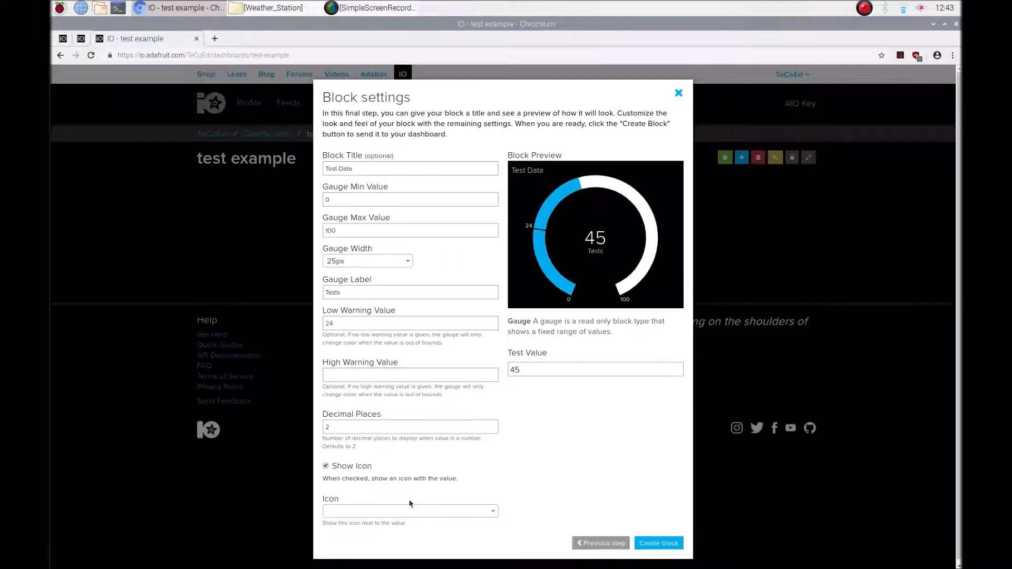
pyautogui.click(462, 511)
pyautogui.scroll(-1, 433, 462)
pyautogui.scroll(-7, 432, 462)
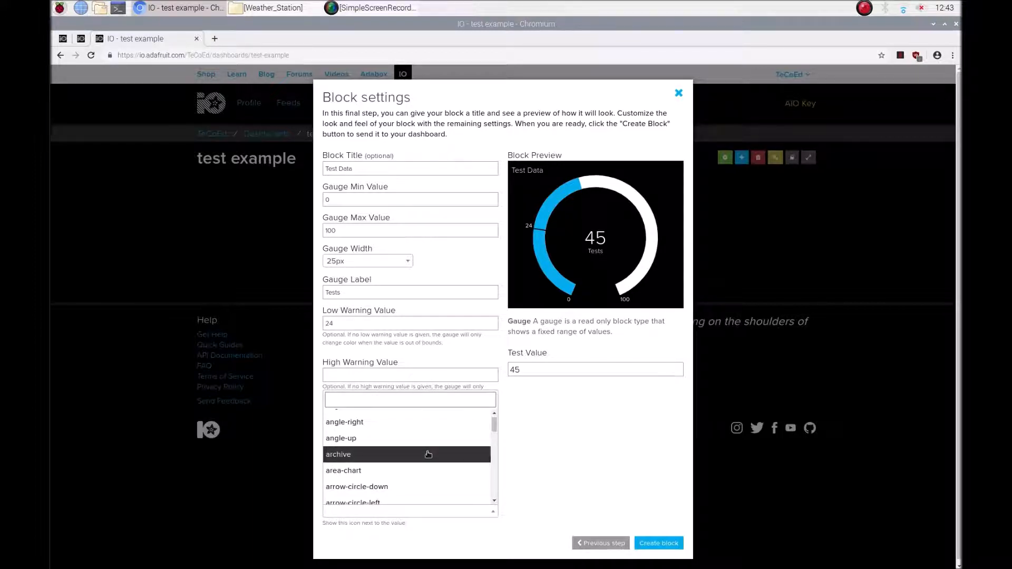
pyautogui.scroll(-4, 399, 477)
pyautogui.scroll(-10, 399, 477)
pyautogui.scroll(2, 377, 435)
pyautogui.click(361, 468)
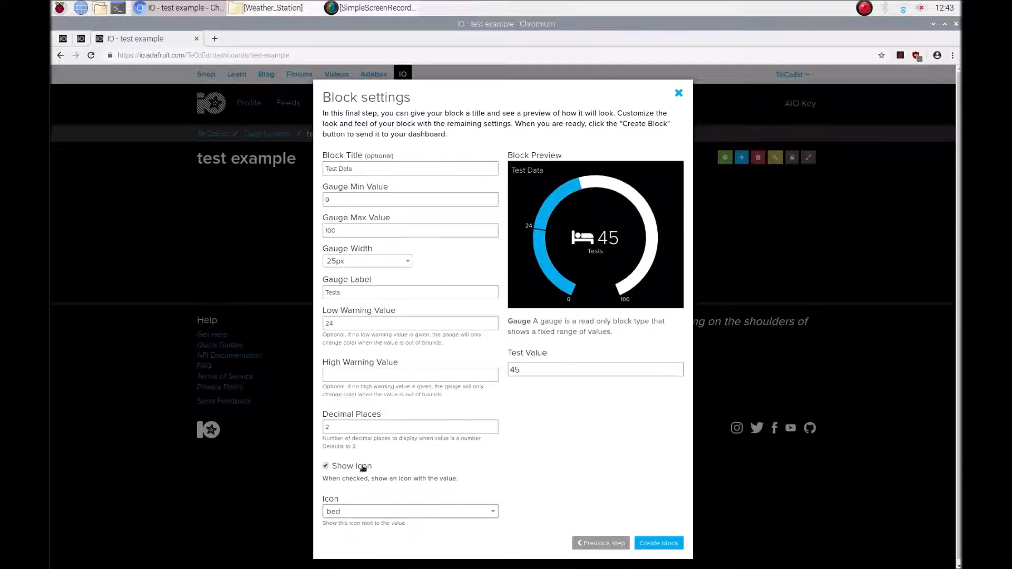
pyautogui.click(647, 548)
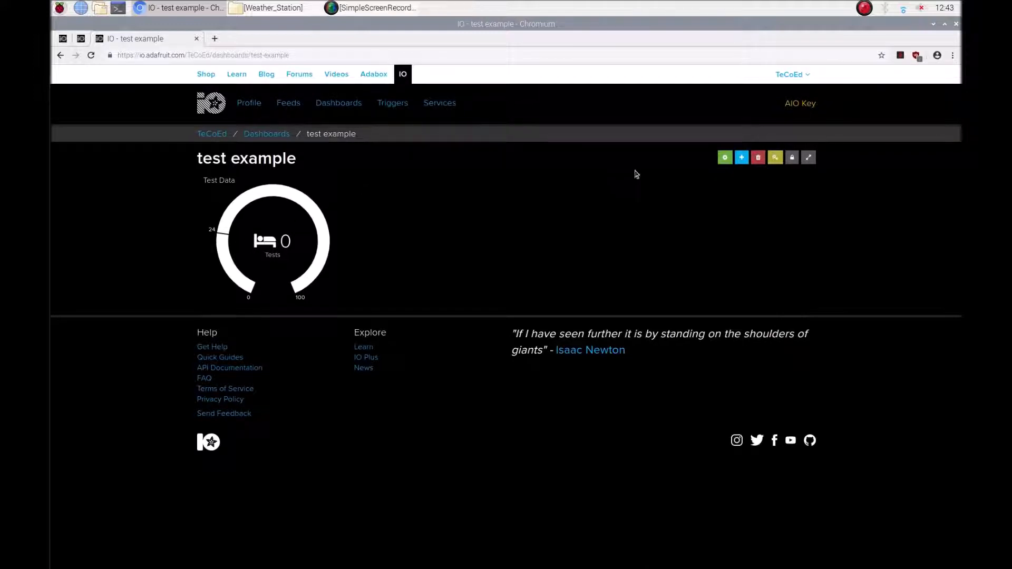
# Step: Try moving and enlarging the gauge block in the dashboard layout, return it to its original size, and save
pyautogui.click(725, 157)
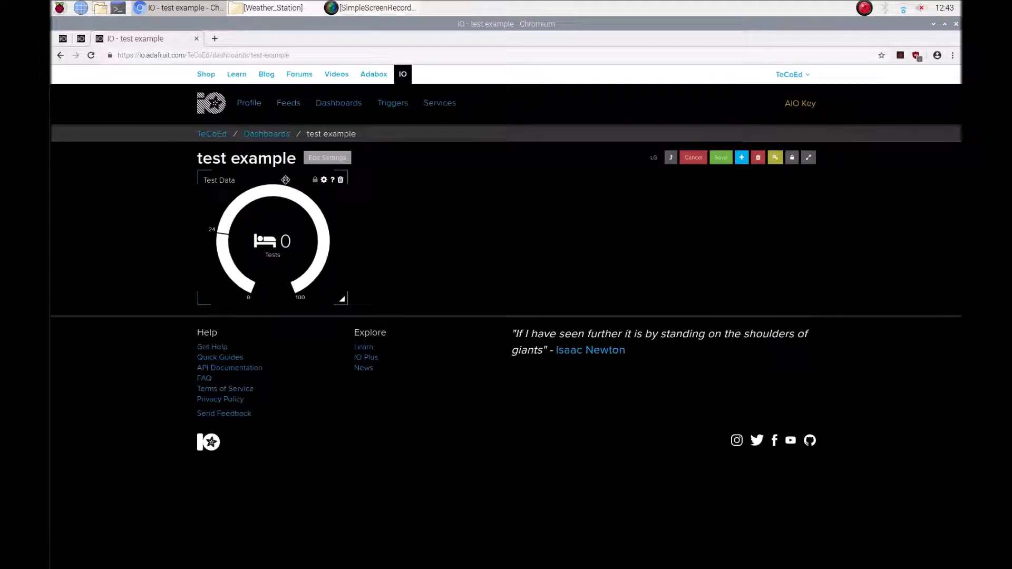
pyautogui.moveTo(285, 180); pyautogui.dragTo(264, 196)
pyautogui.moveTo(343, 302); pyautogui.dragTo(422, 400)
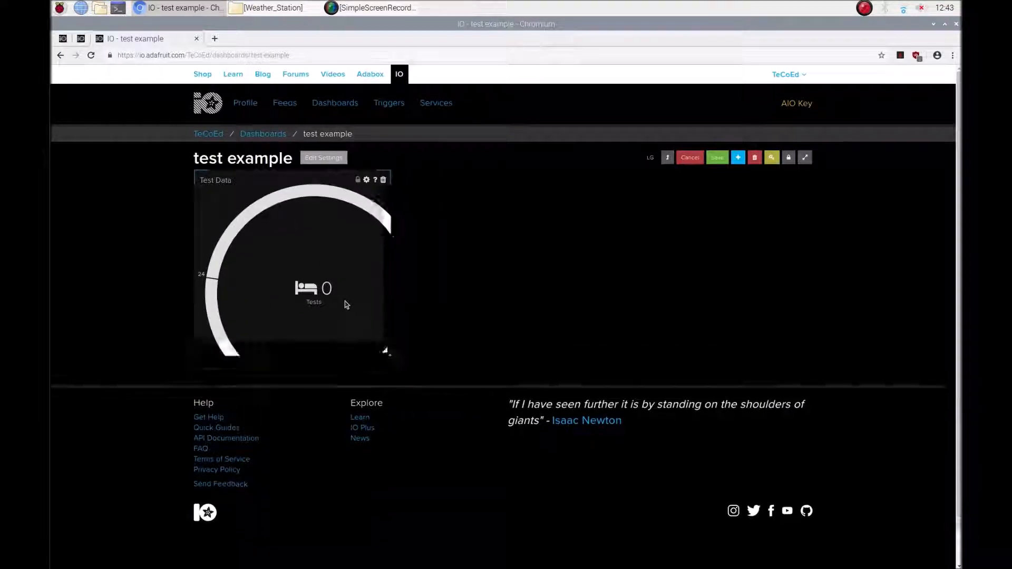
pyautogui.moveTo(344, 300); pyautogui.dragTo(344, 299)
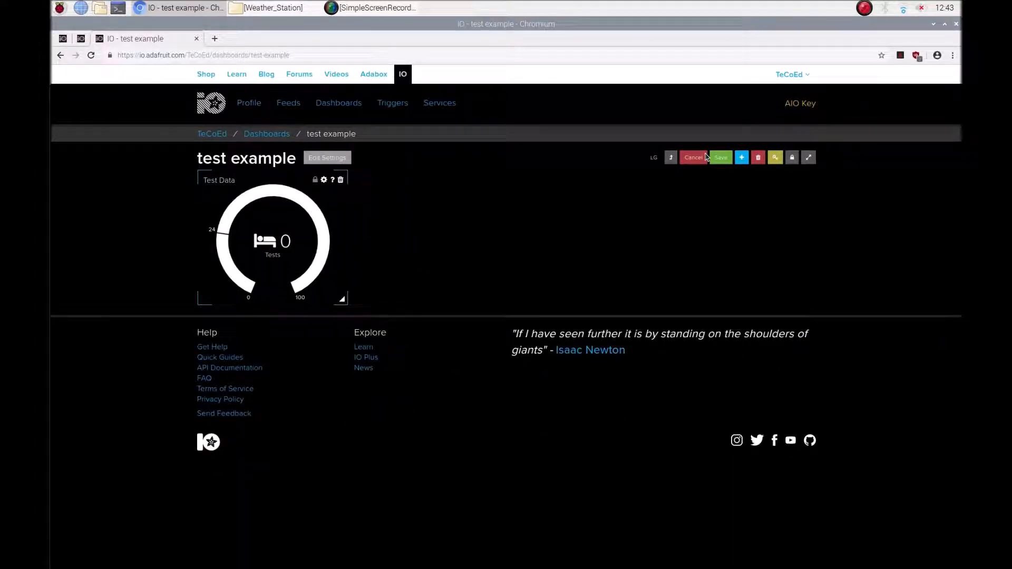
pyautogui.click(720, 158)
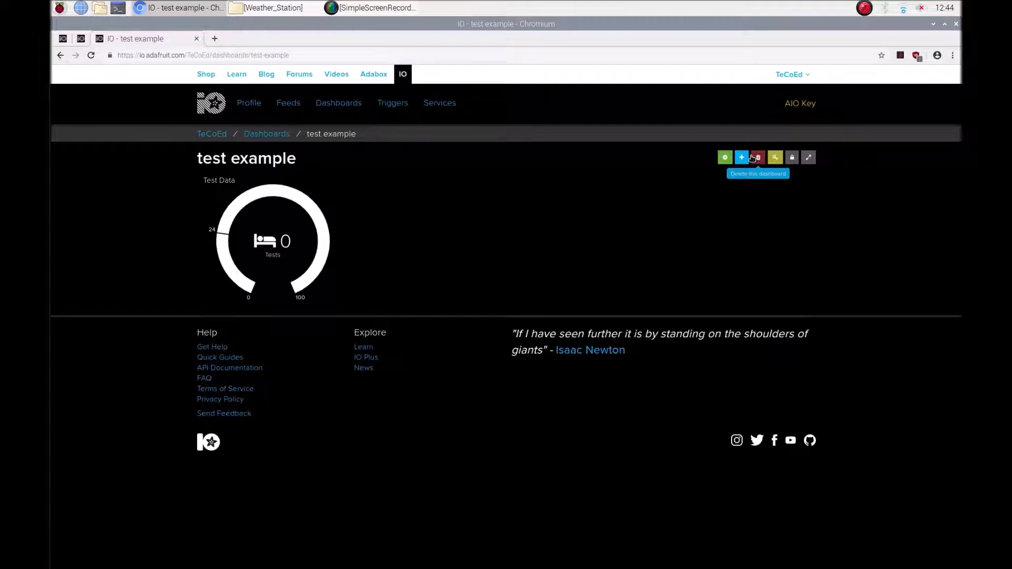
# Step: Reopen the Test Data gauge's feed choice and block settings for review, and close them without changes
pyautogui.click(724, 157)
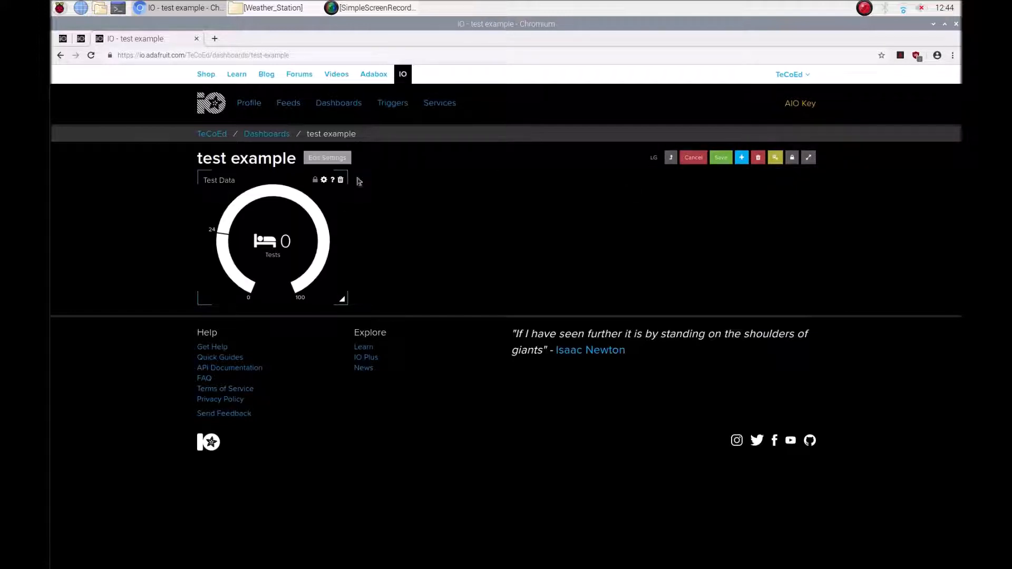
pyautogui.click(323, 181)
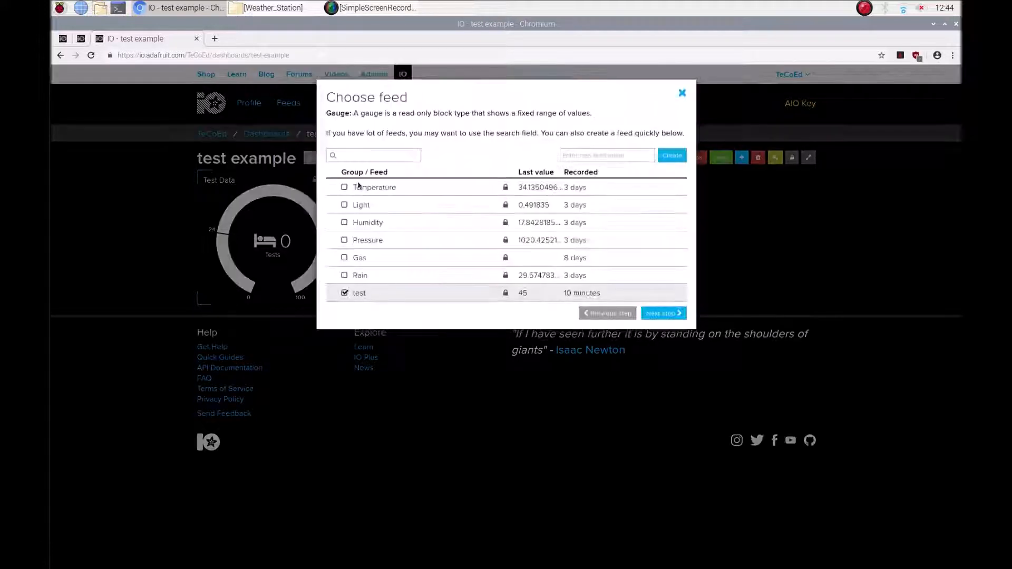
pyautogui.click(667, 314)
pyautogui.click(680, 94)
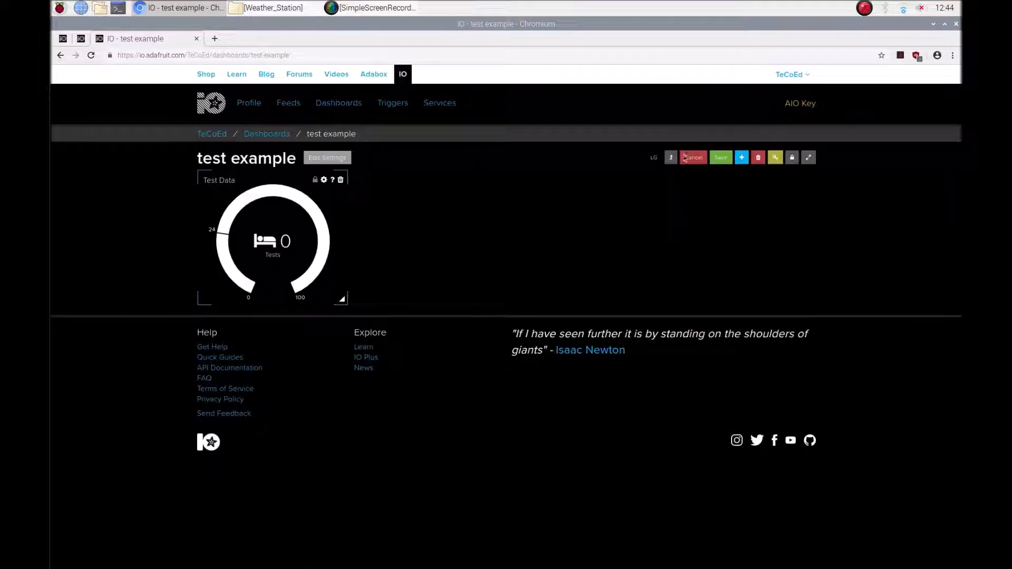
# Step: Add a line chart block for the test feed with the title "test"
pyautogui.click(741, 157)
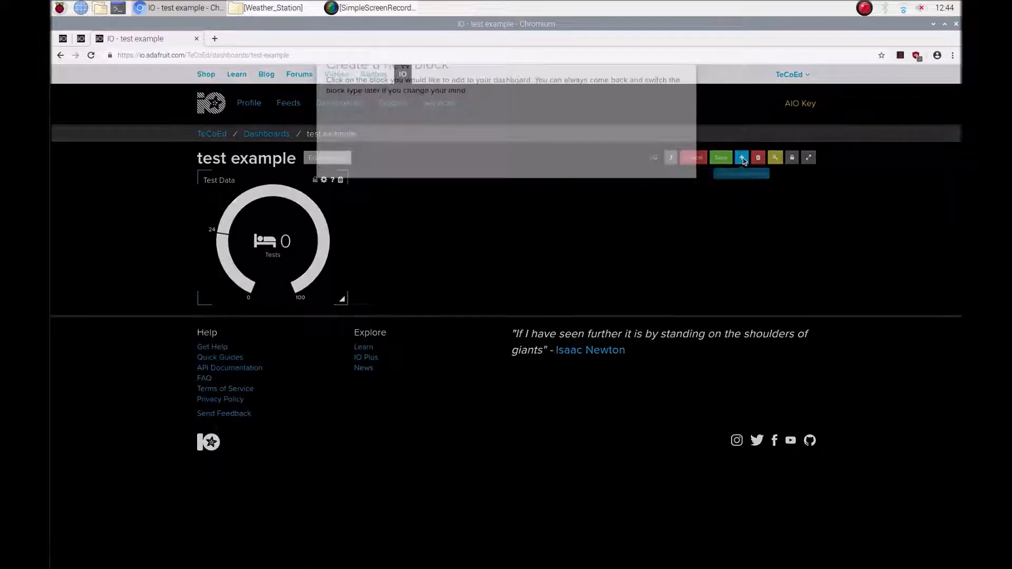
pyautogui.click(668, 271)
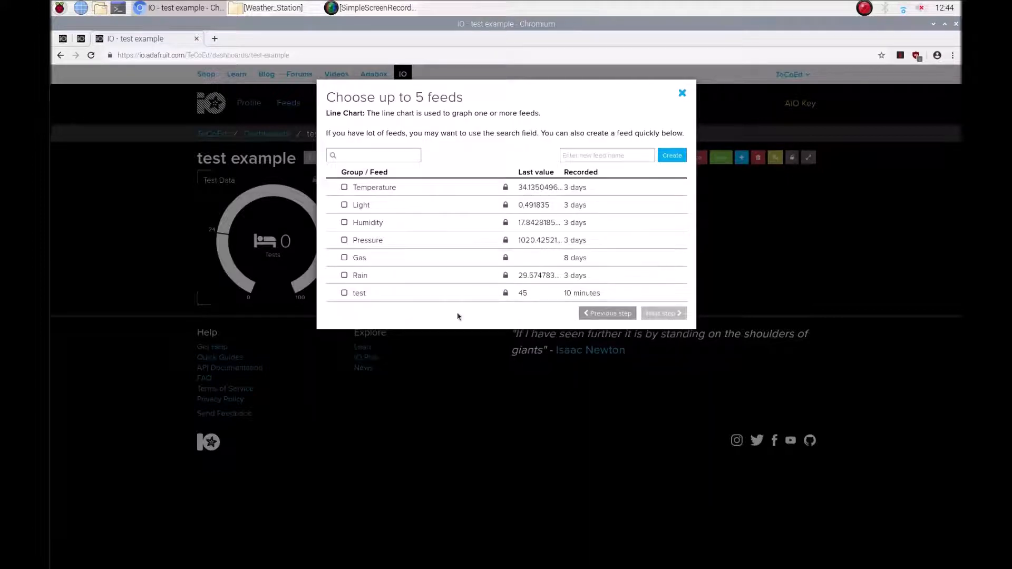
pyautogui.click(344, 293)
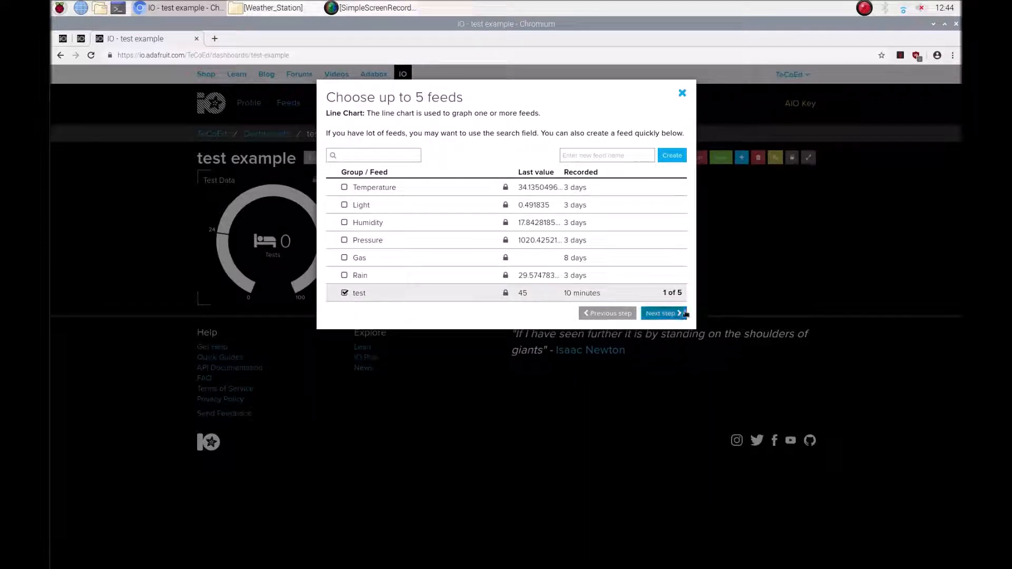
pyautogui.click(664, 313)
pyautogui.click(373, 169)
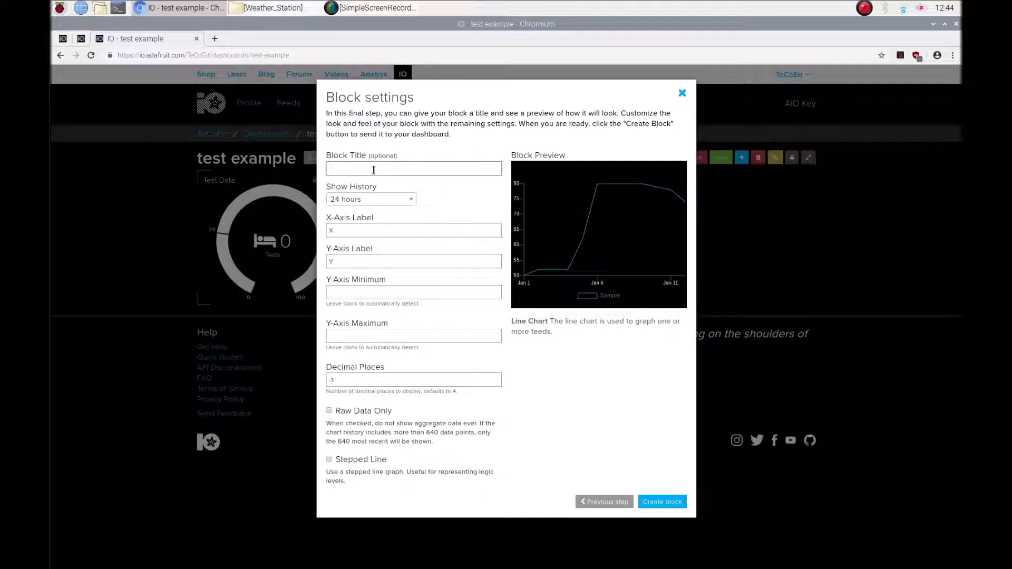
pyautogui.write('test')
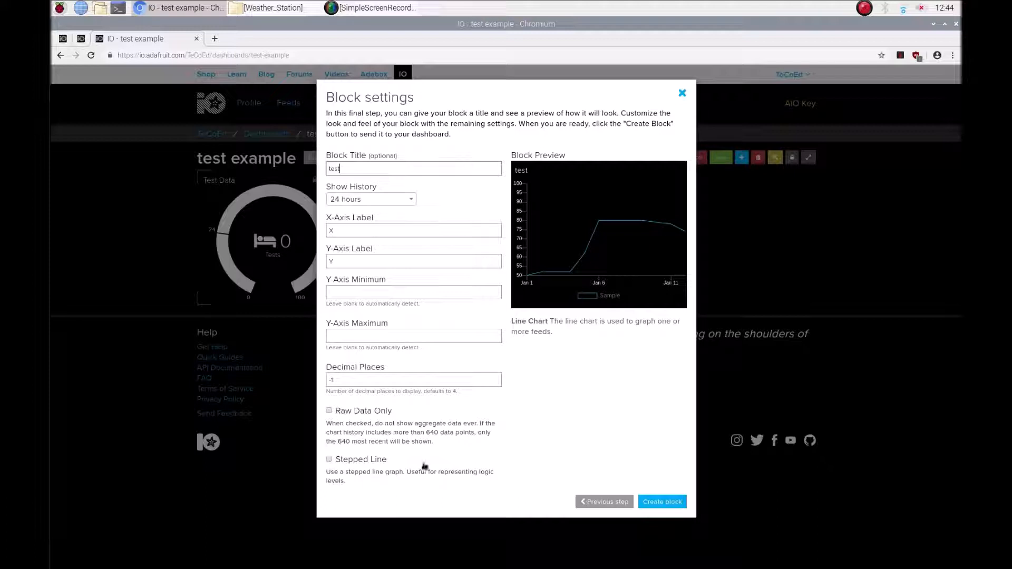
pyautogui.click(667, 502)
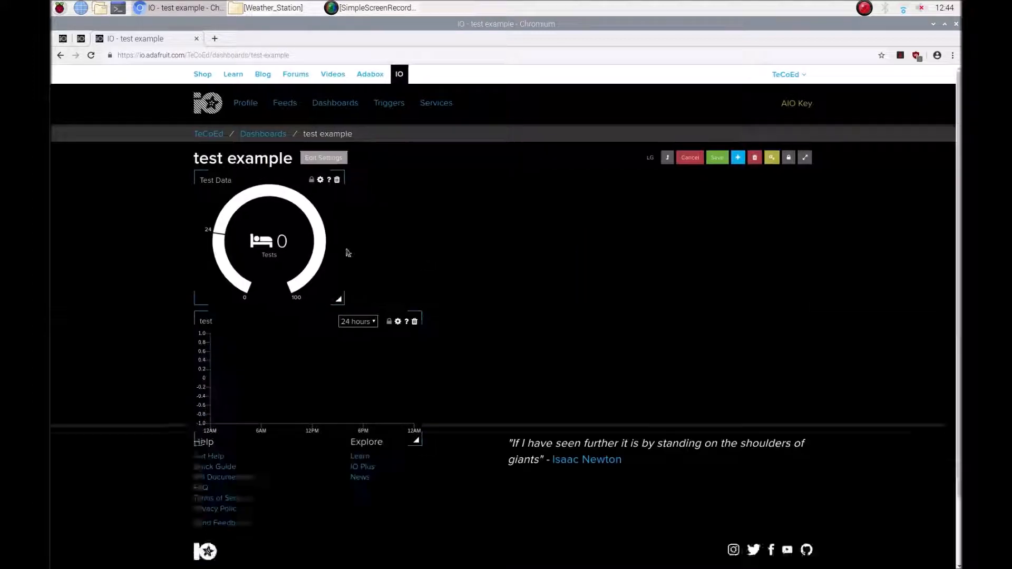
# Step: Place the line chart beside the gauge, enlarge it, and extend the gauge block downward to match the chart's height
pyautogui.moveTo(367, 290); pyautogui.dragTo(515, 256)
pyautogui.moveTo(581, 283); pyautogui.dragTo(763, 384)
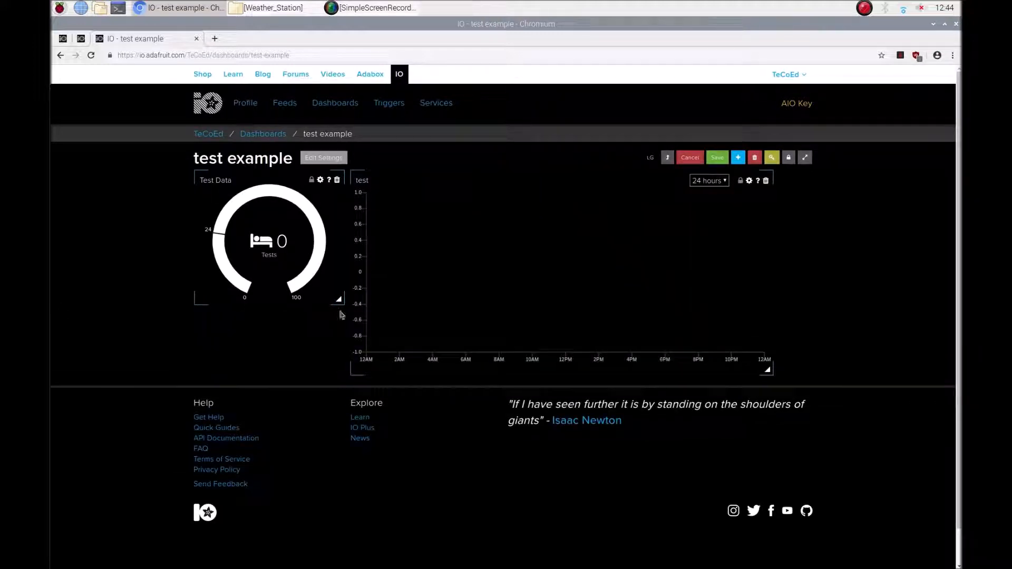
pyautogui.moveTo(337, 298); pyautogui.dragTo(353, 350)
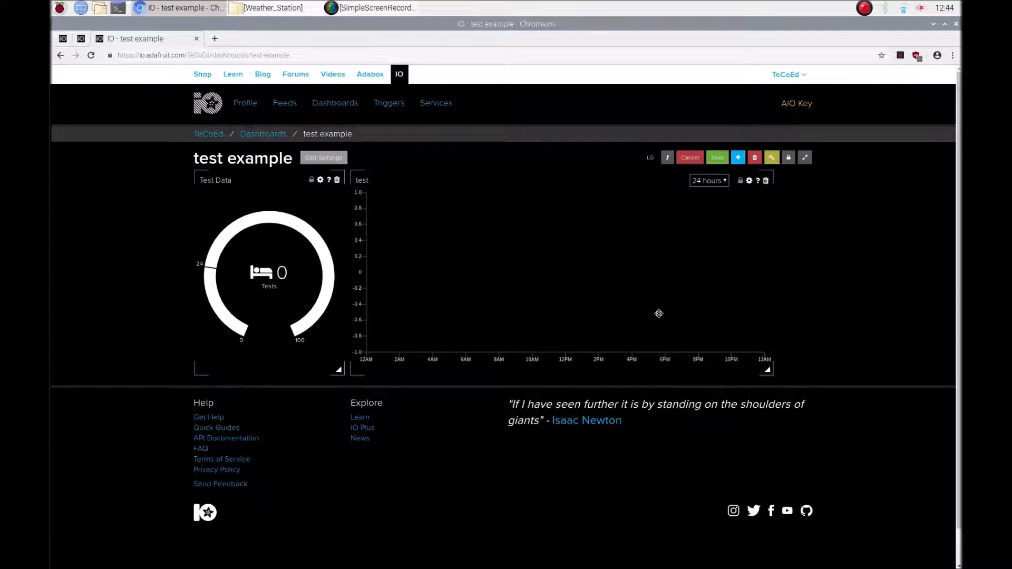
# Step: Try a 1 hour history on the line chart, set it to Live, and save the dashboard layout
pyautogui.click(726, 181)
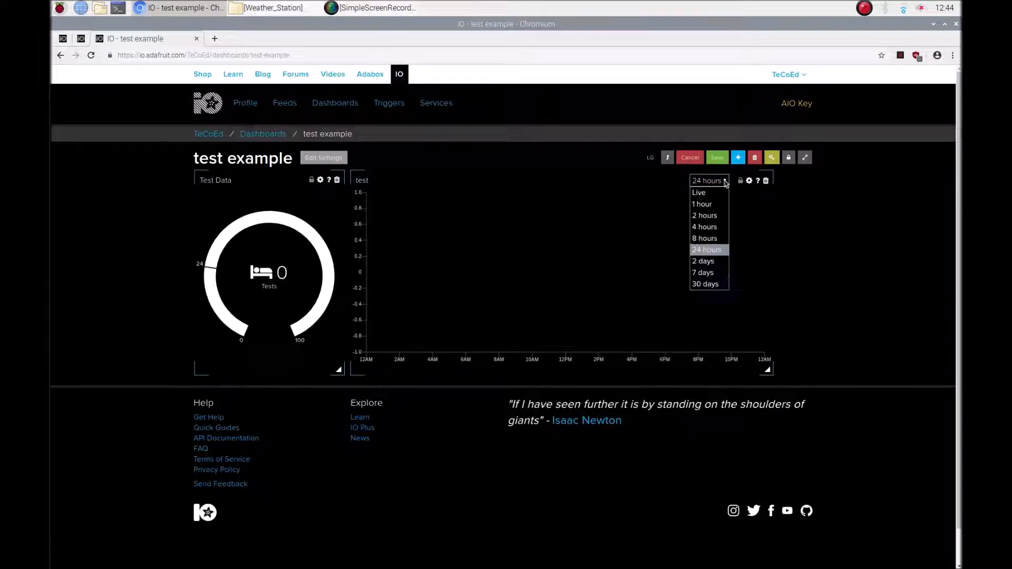
pyautogui.click(707, 207)
pyautogui.click(722, 180)
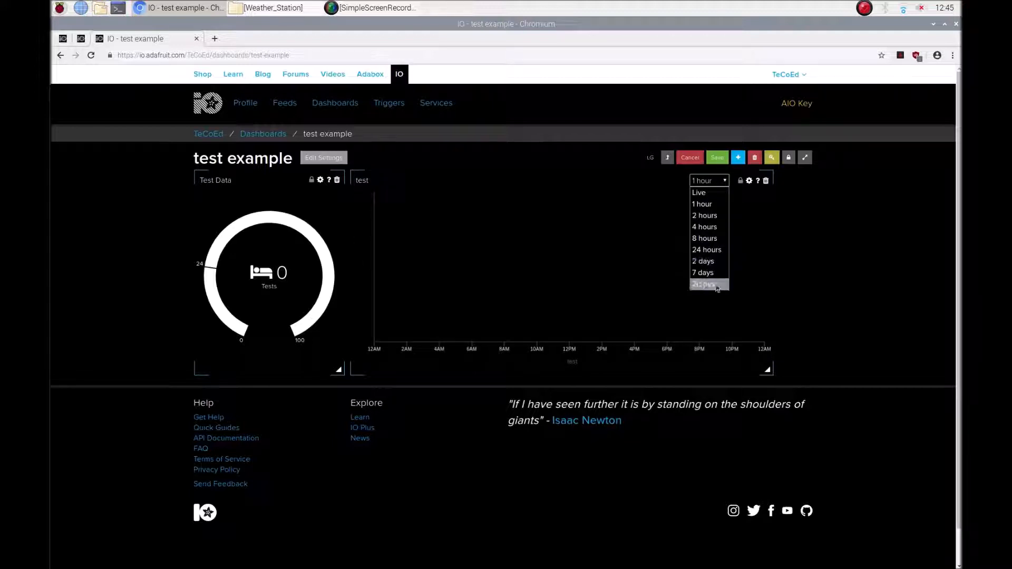
pyautogui.click(707, 197)
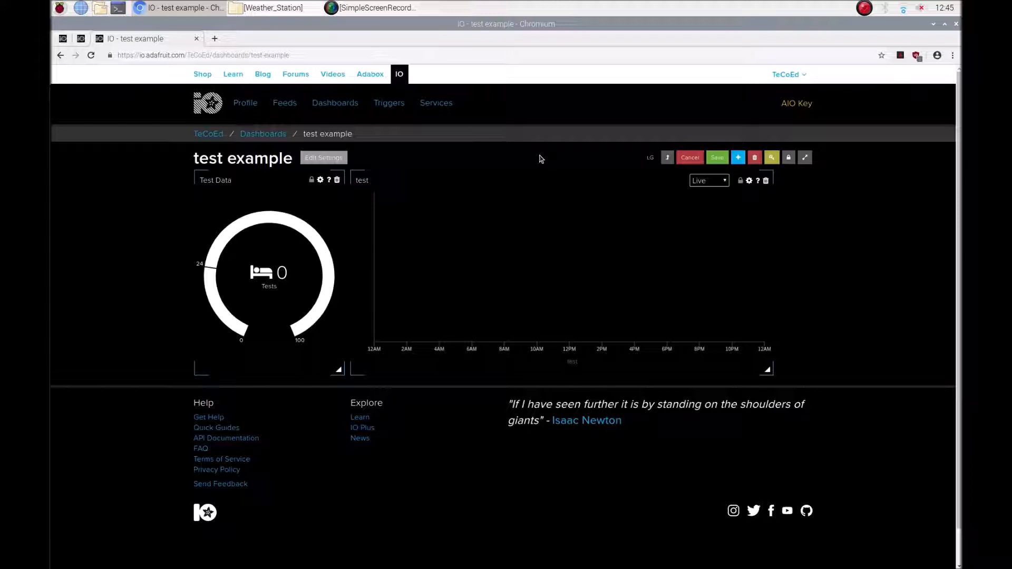
pyautogui.click(716, 158)
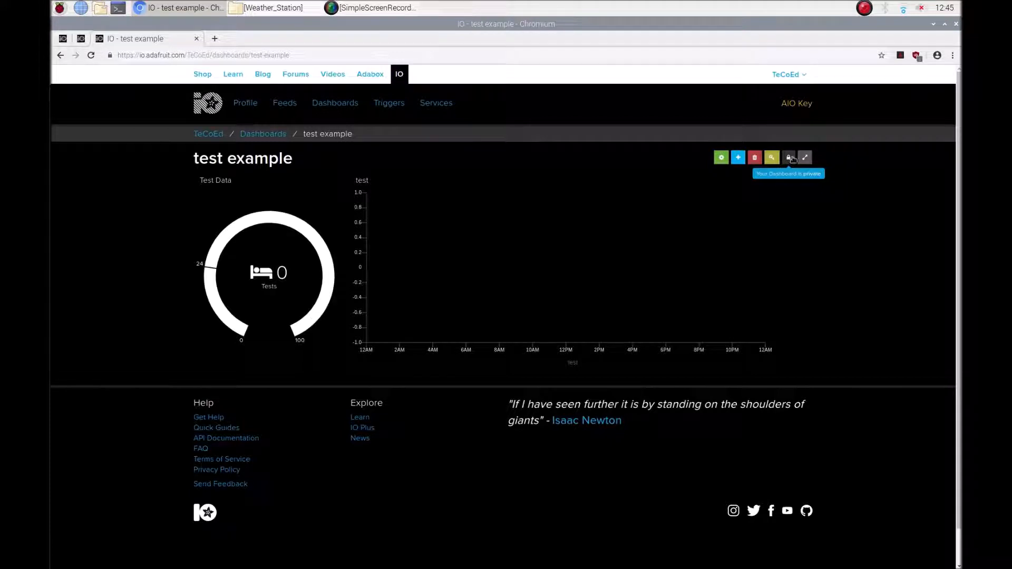
# Step: Review the option to make the dashboard public without applying it, and view the dashboard full screen
pyautogui.click(789, 158)
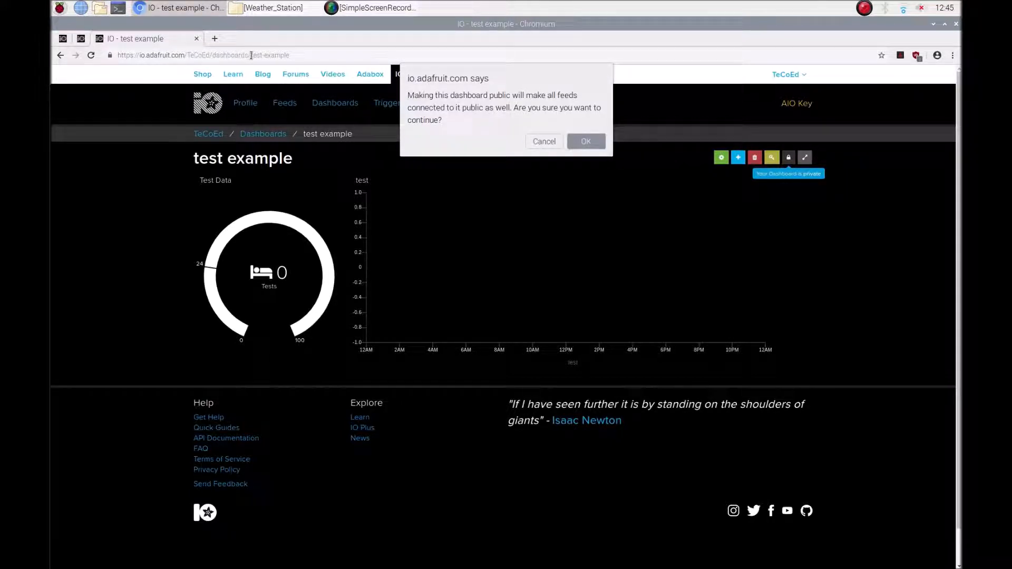
pyautogui.moveTo(122, 55); pyautogui.dragTo(316, 55)
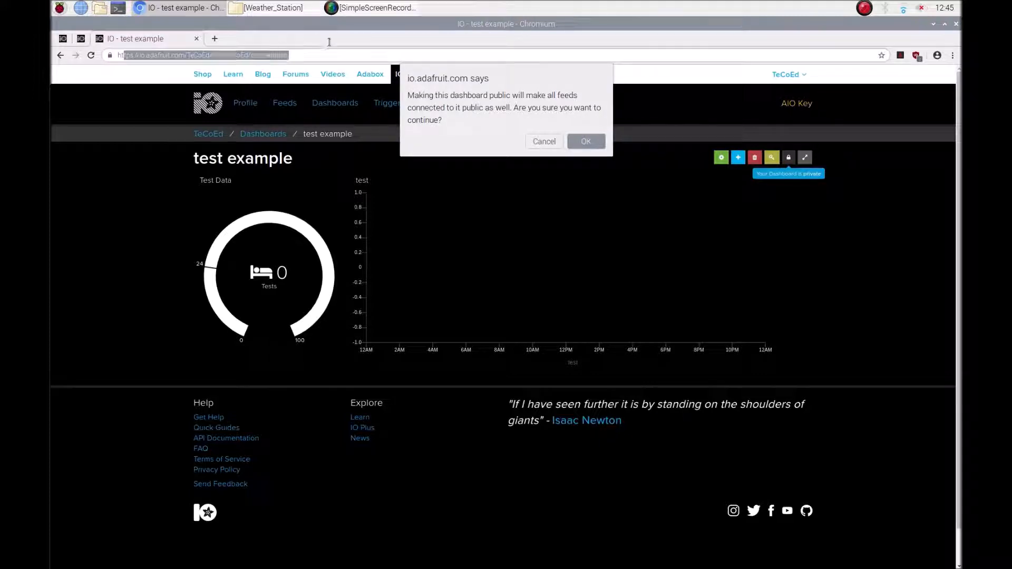
pyautogui.click(544, 142)
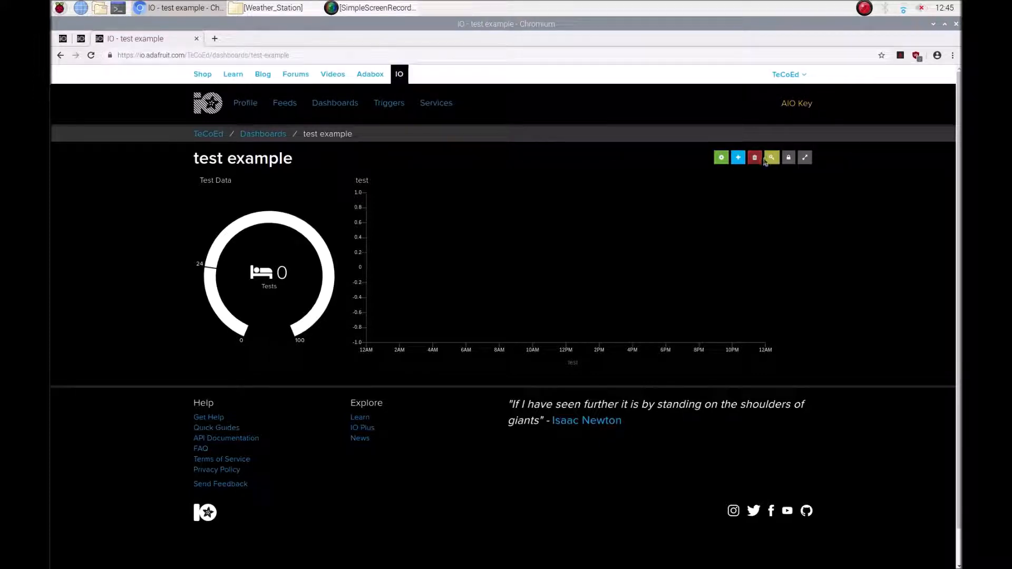
pyautogui.click(804, 157)
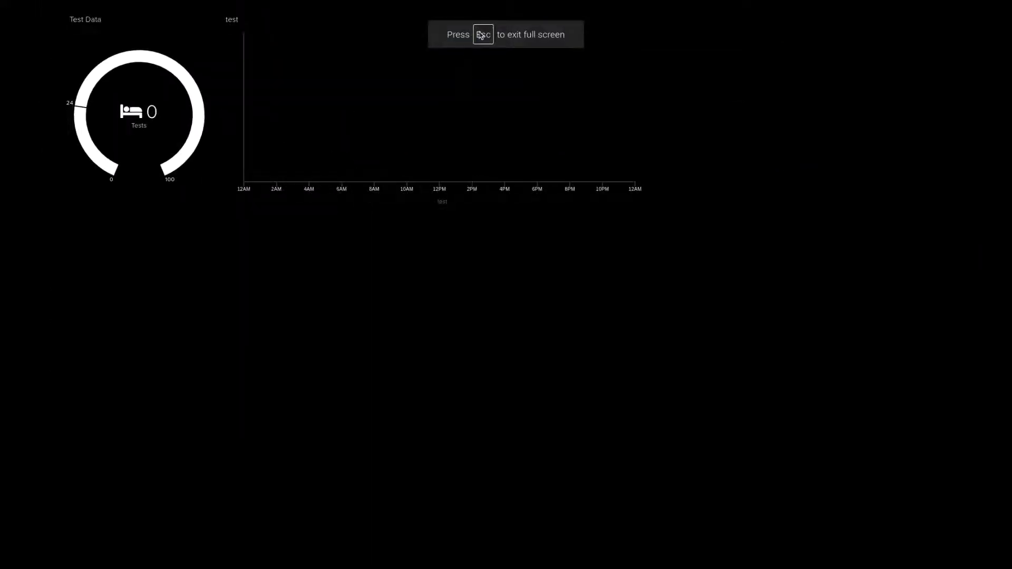
pyautogui.press('Escape')
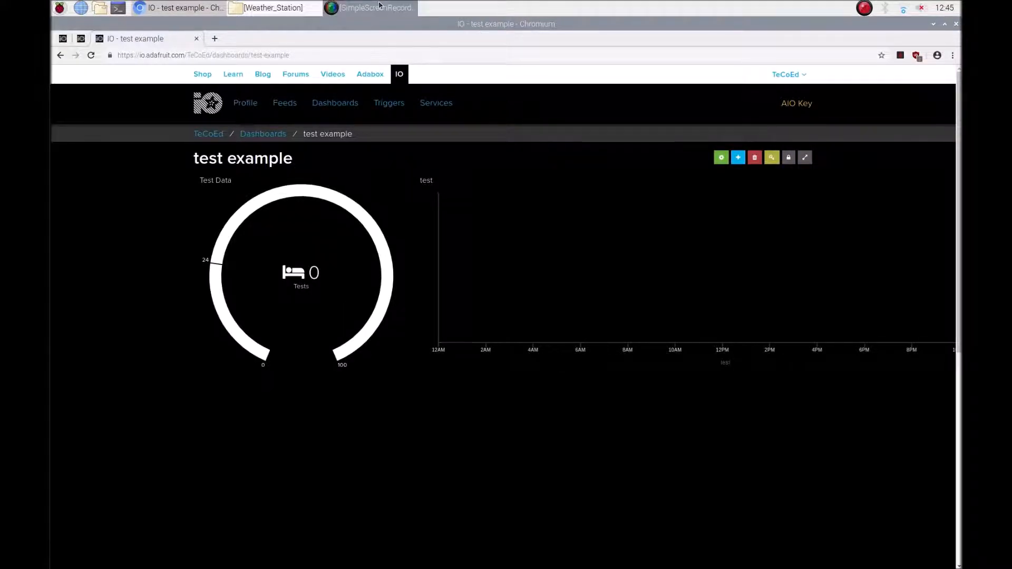
# Step: Launch the Python 3 shell and move its window clear of the dashboard gauge
pyautogui.click(59, 7)
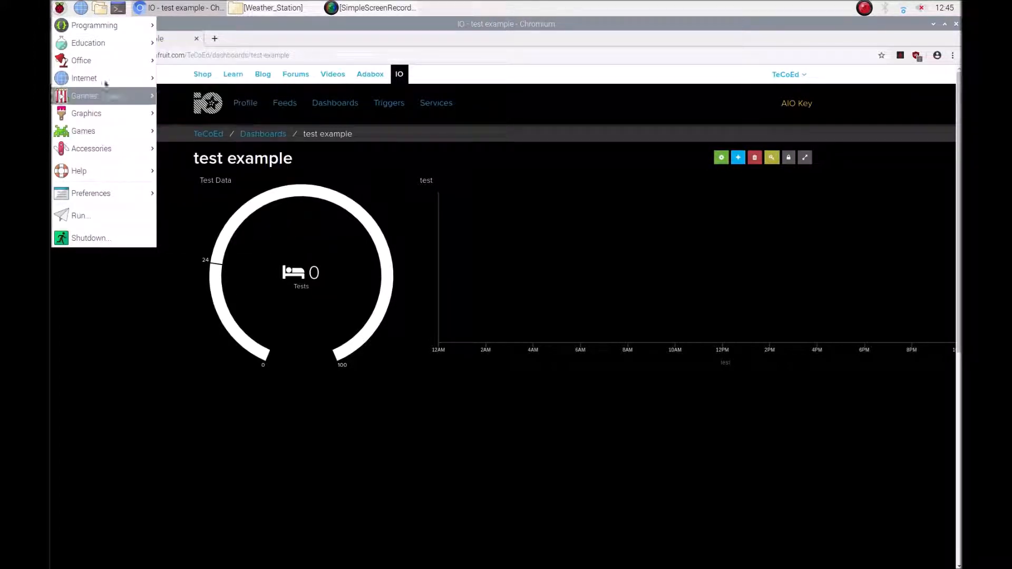
pyautogui.moveTo(112, 146)
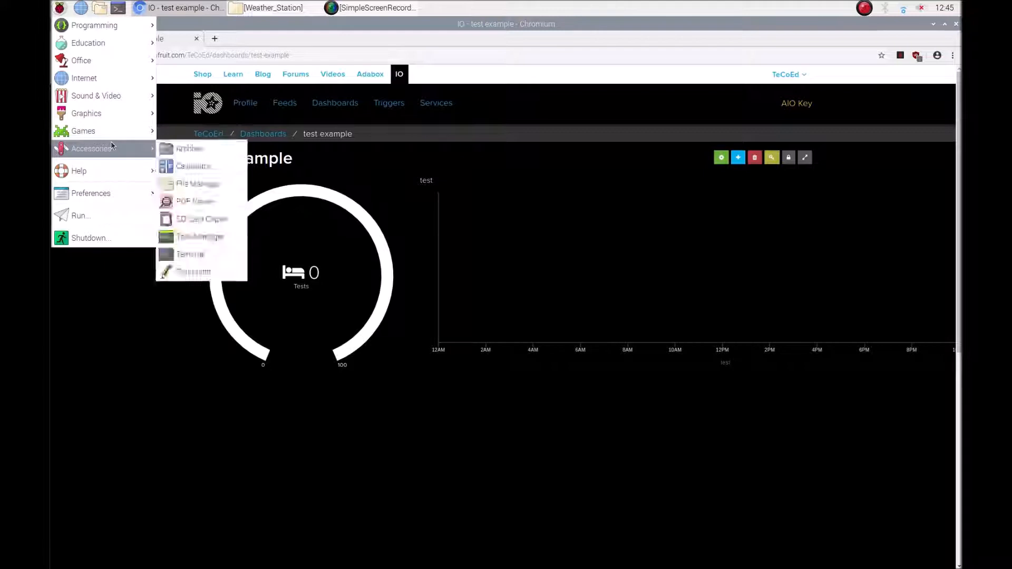
pyautogui.moveTo(105, 26)
pyautogui.click(202, 136)
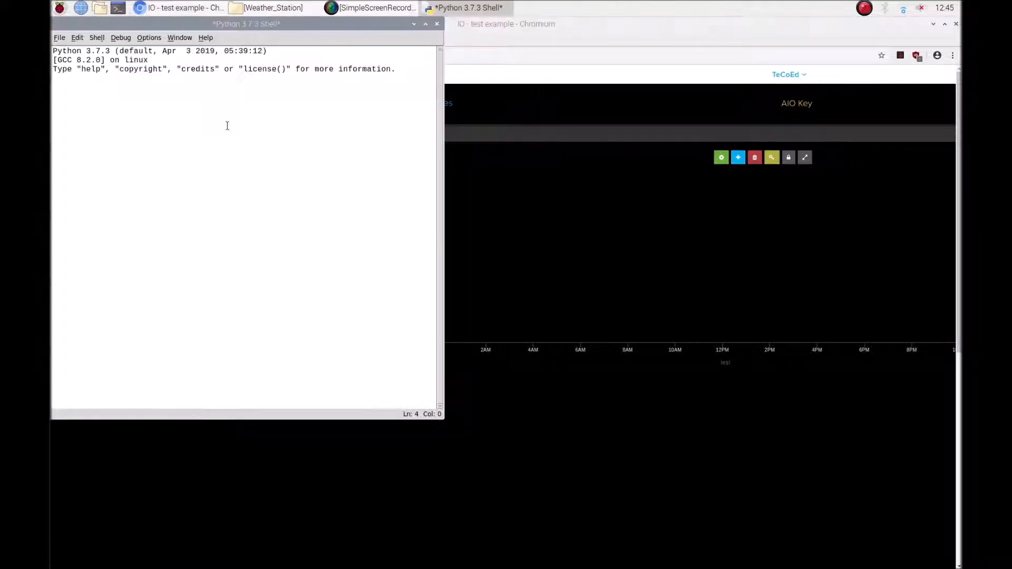
pyautogui.moveTo(213, 30); pyautogui.dragTo(576, 88)
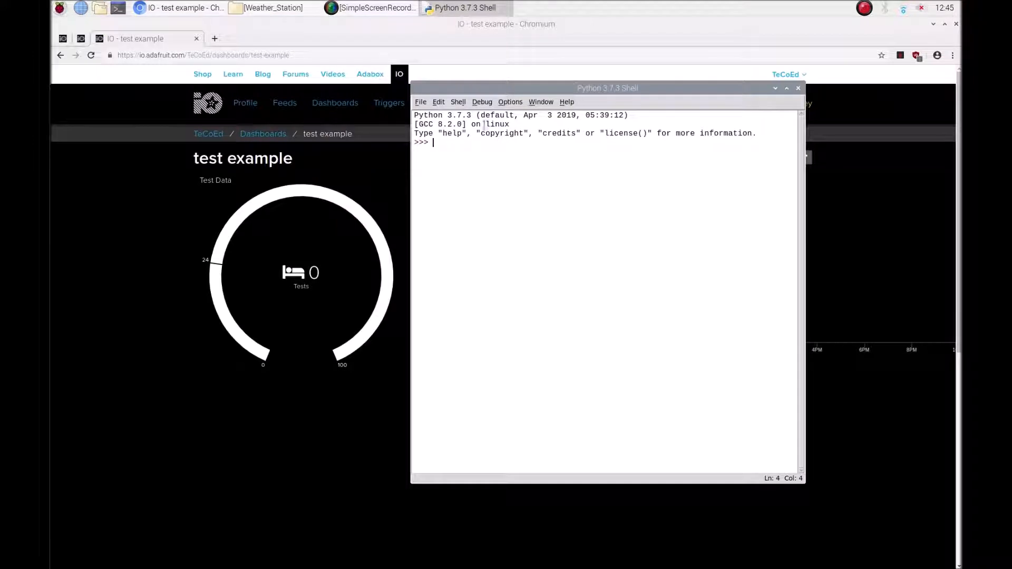
# Step: Open the recent script vid_1.py from the Weather_Station folder, run it, and minimise both Python windows to reveal the dashboard
pyautogui.click(420, 102)
pyautogui.moveTo(454, 147)
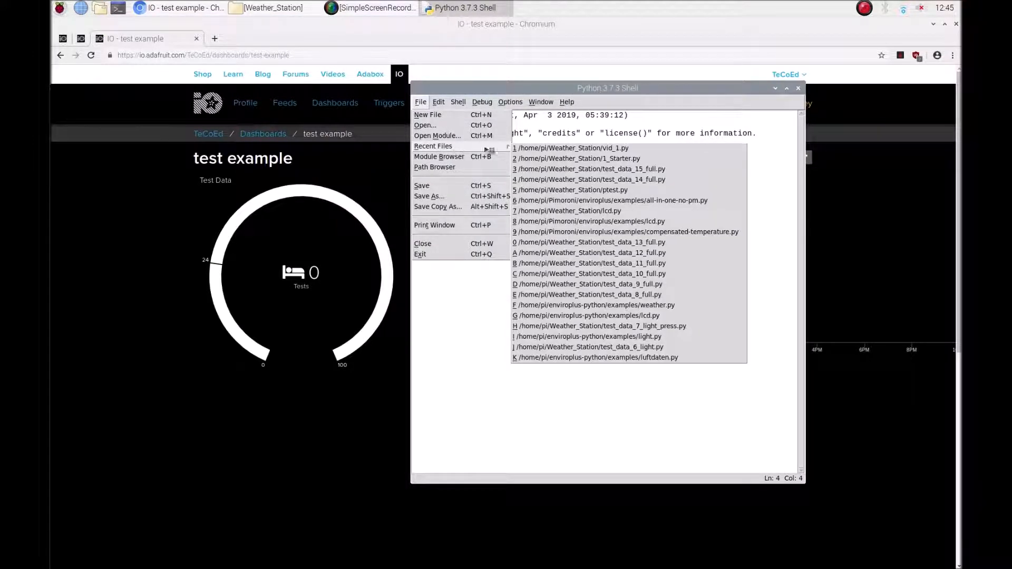
pyautogui.click(566, 148)
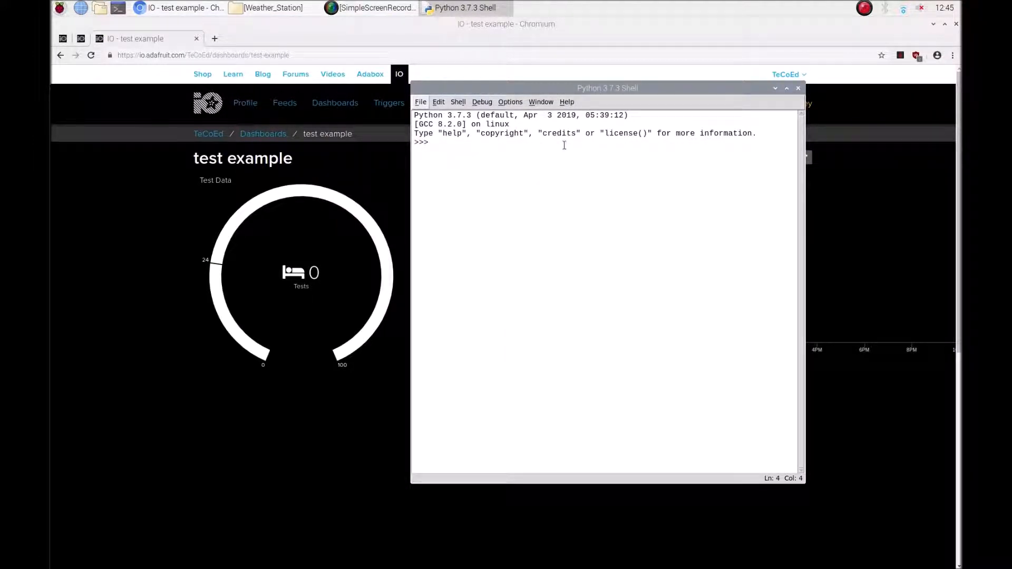
pyautogui.press('F5')
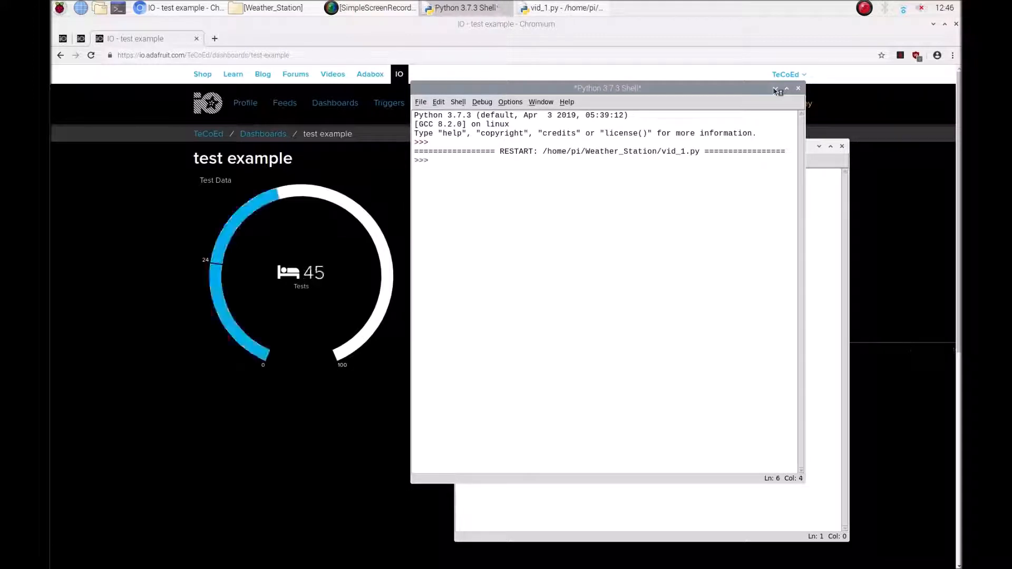
pyautogui.click(775, 89)
pyautogui.click(818, 146)
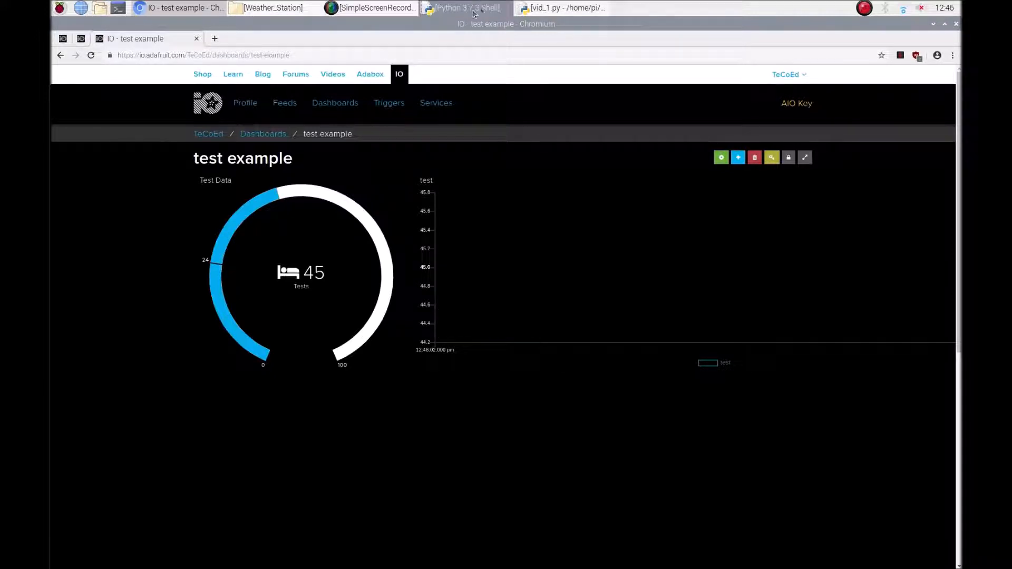
# Step: Change the value that vid_1.py sends to the test feed to 23
pyautogui.click(560, 7)
pyautogui.click(580, 309)
pyautogui.press('BackSpace')
pyautogui.press('BackSpace')
pyautogui.write('23')
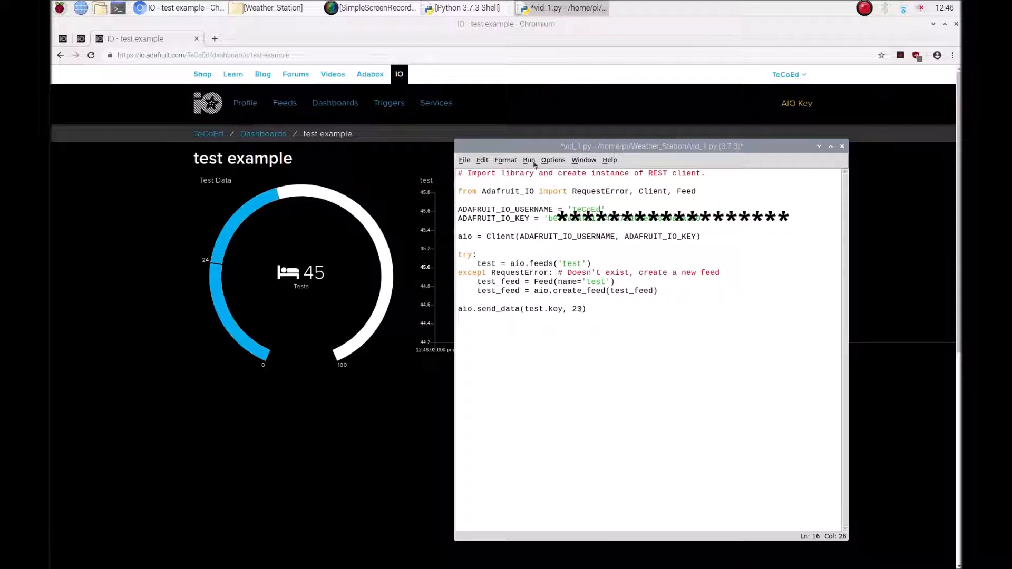
# Step: Save and run the edited script, and move the Python shell window clear of the dashboard gauge
pyautogui.click(530, 160)
pyautogui.click(545, 195)
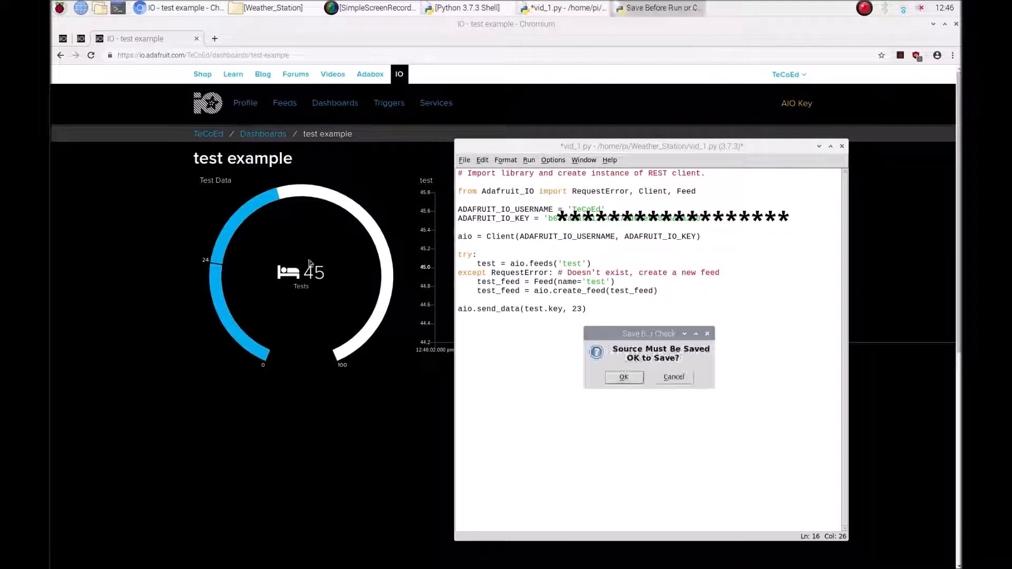
pyautogui.click(623, 377)
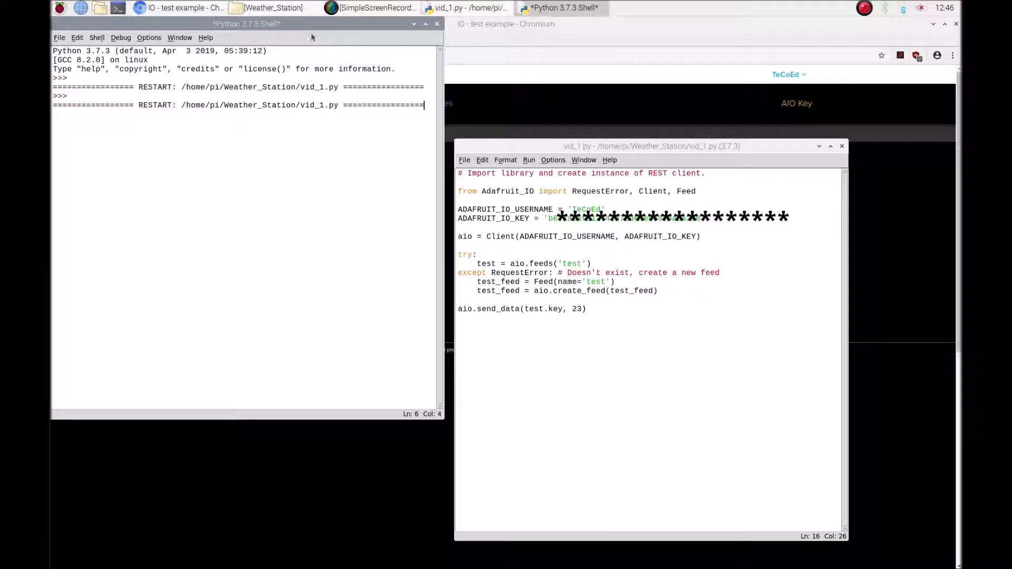
pyautogui.moveTo(312, 24); pyautogui.dragTo(730, 167)
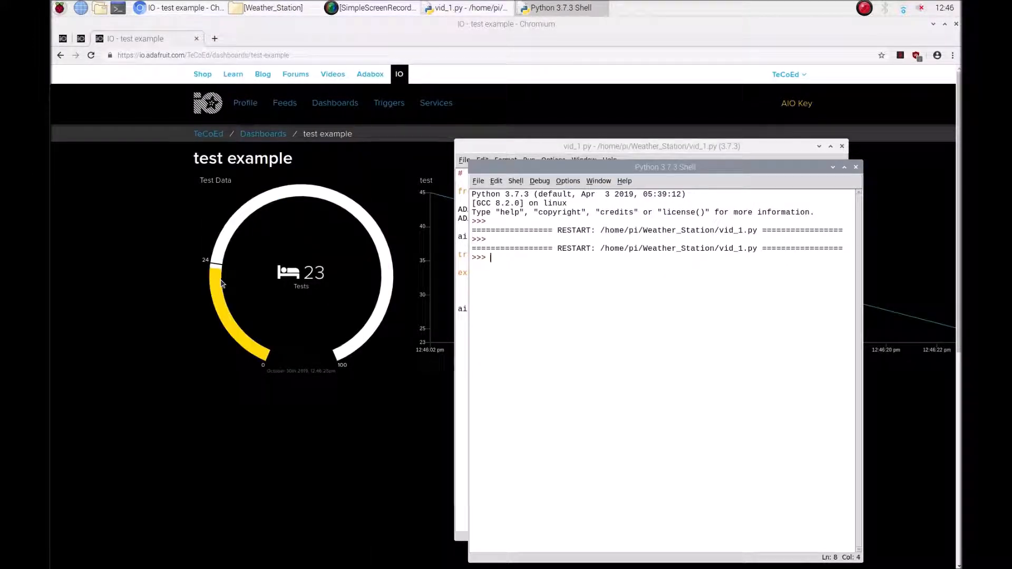
# Step: Bring the test example dashboard to the front and view its gauge and line chart full screen
pyautogui.click(905, 173)
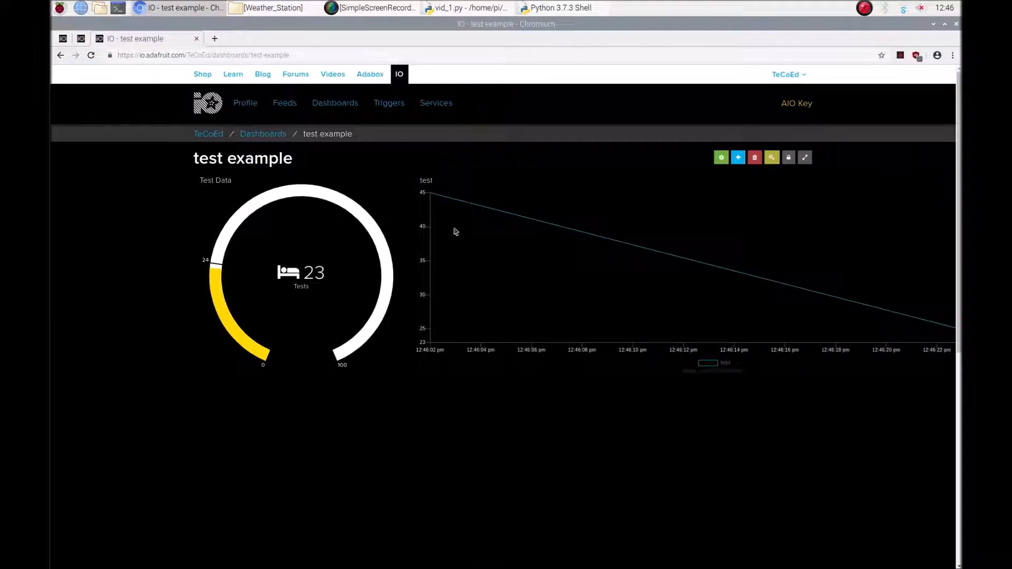
pyautogui.click(805, 157)
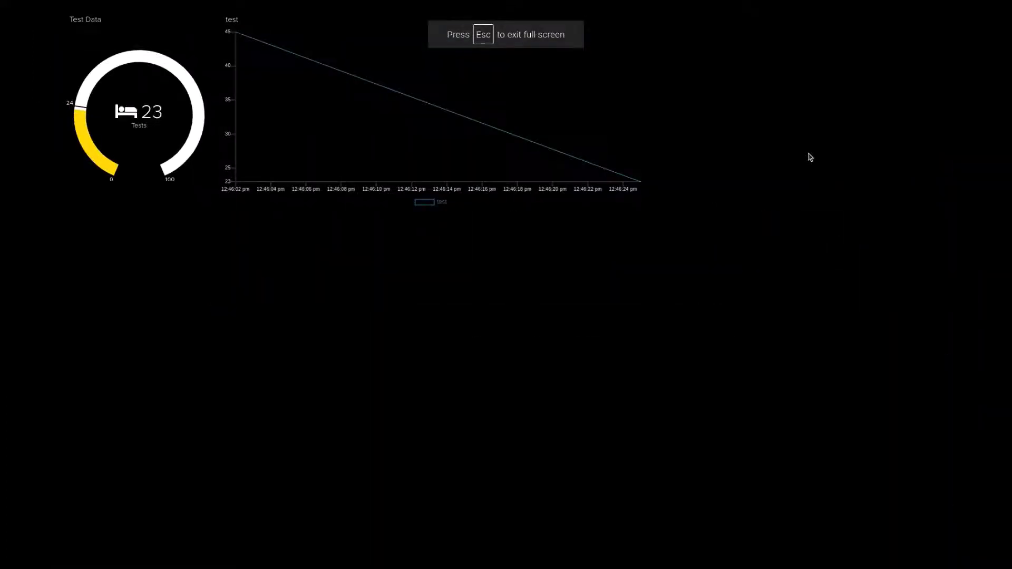
pyautogui.press('Escape')
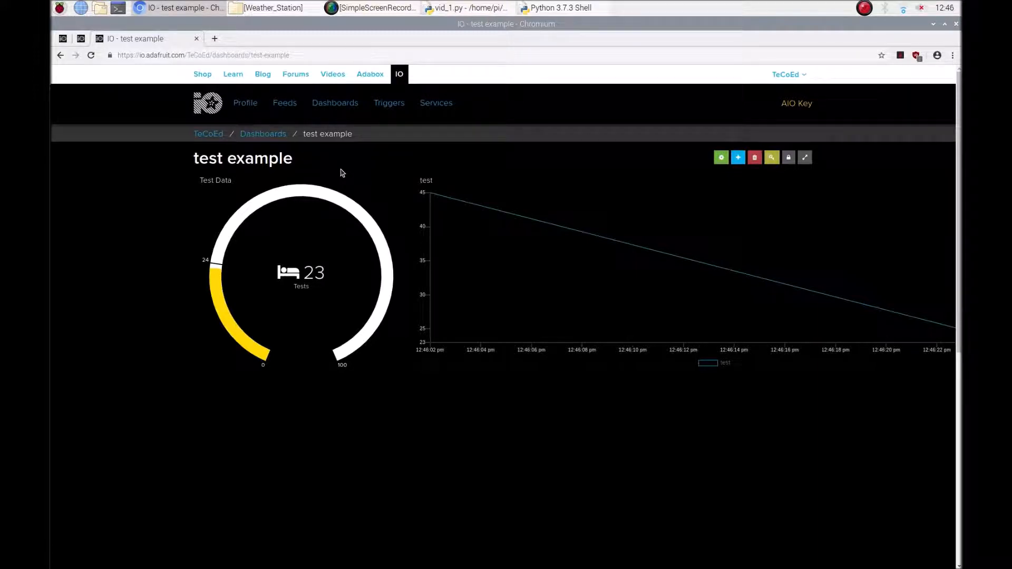
# Step: Switch to the DA Weather - Inside dashboard and view it full screen
pyautogui.click(62, 39)
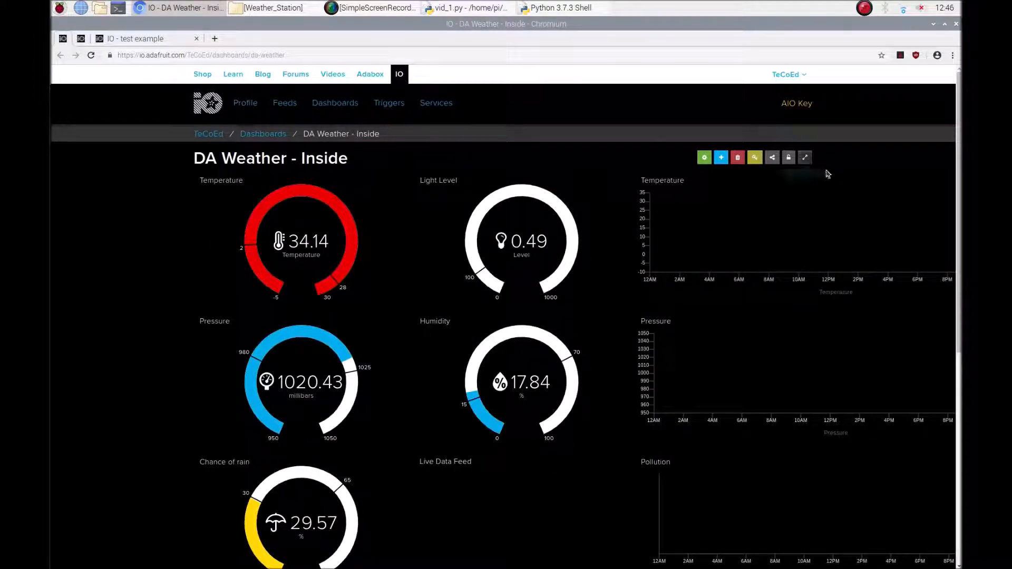
pyautogui.click(806, 158)
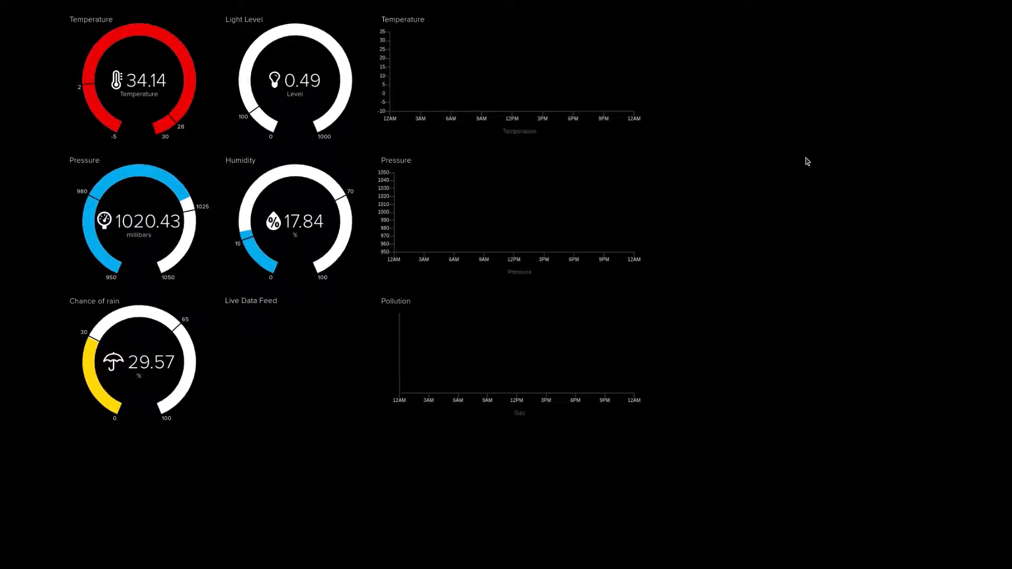
pyautogui.press('Escape')
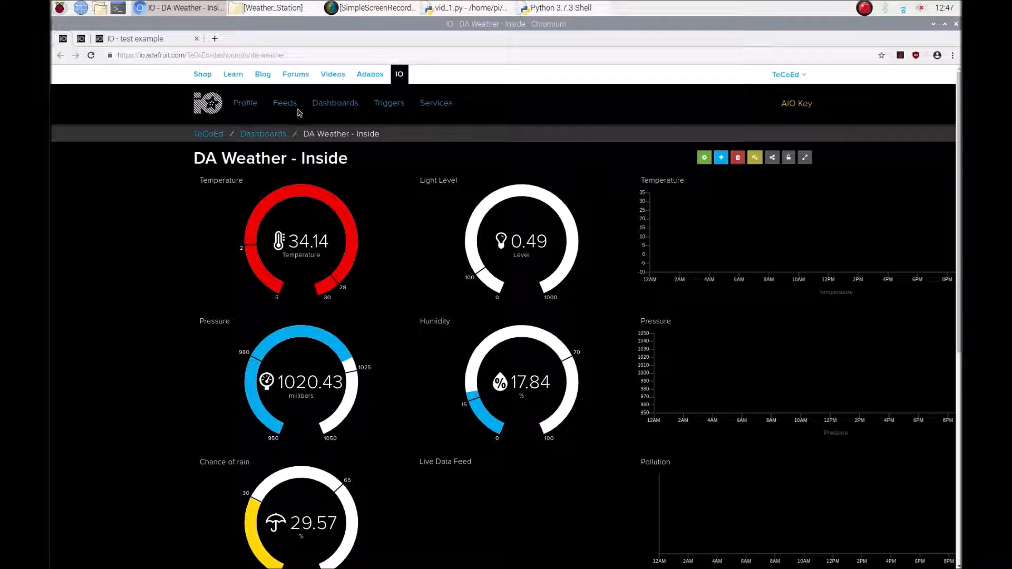
# Step: Open the Adafruit IO category of the Learn guides and reload the page
pyautogui.click(238, 78)
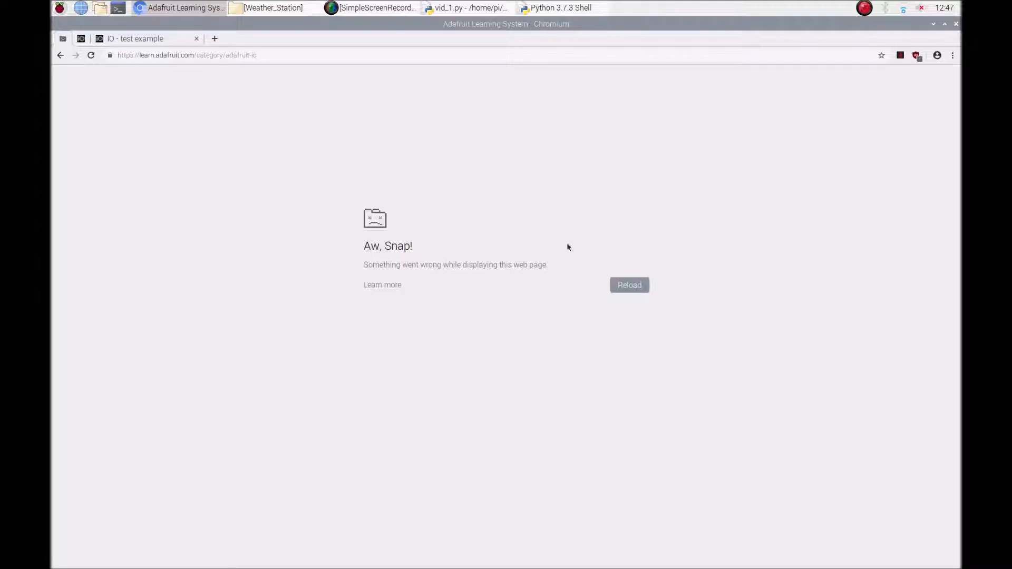
pyautogui.click(648, 287)
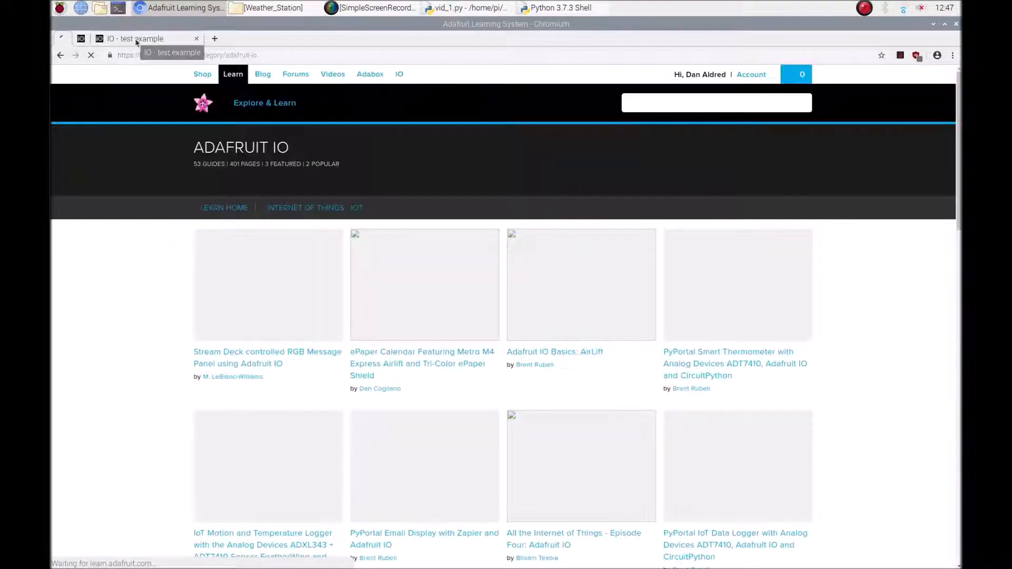
# Step: Return from the test example dashboard to the dashboards list and open the full Adafruit IO API documentation
pyautogui.click(136, 41)
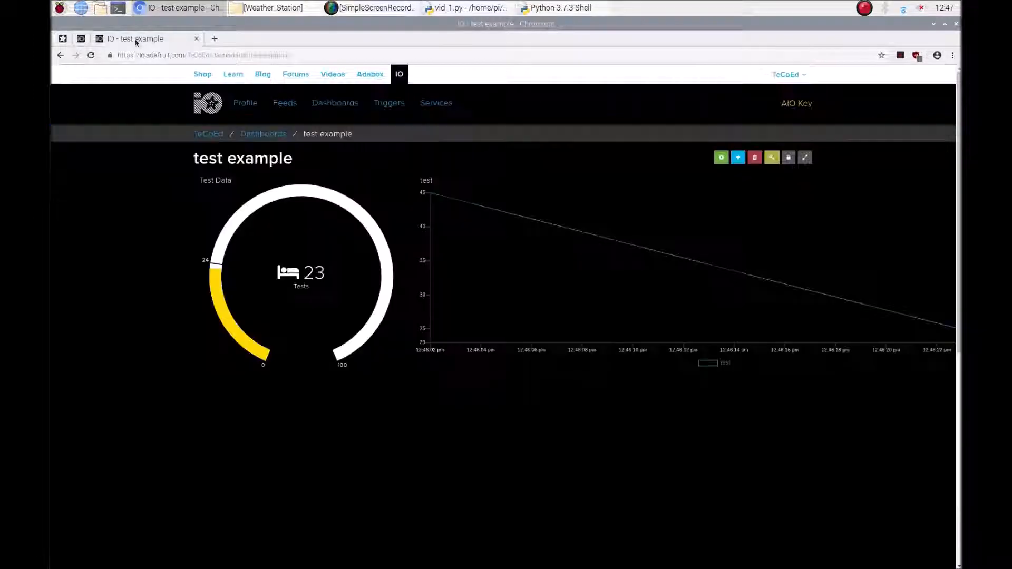
pyautogui.click(258, 136)
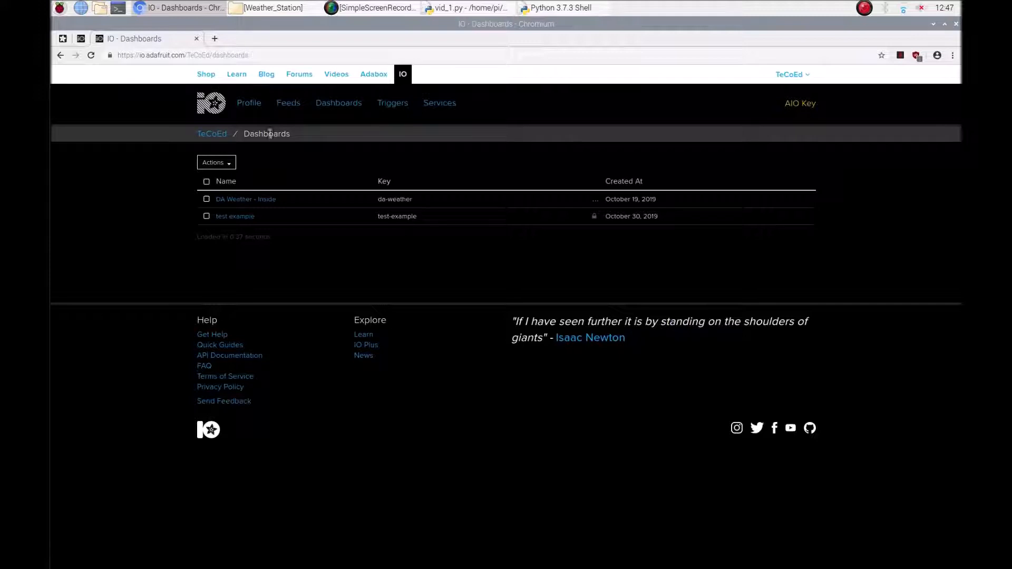
pyautogui.moveTo(338, 104)
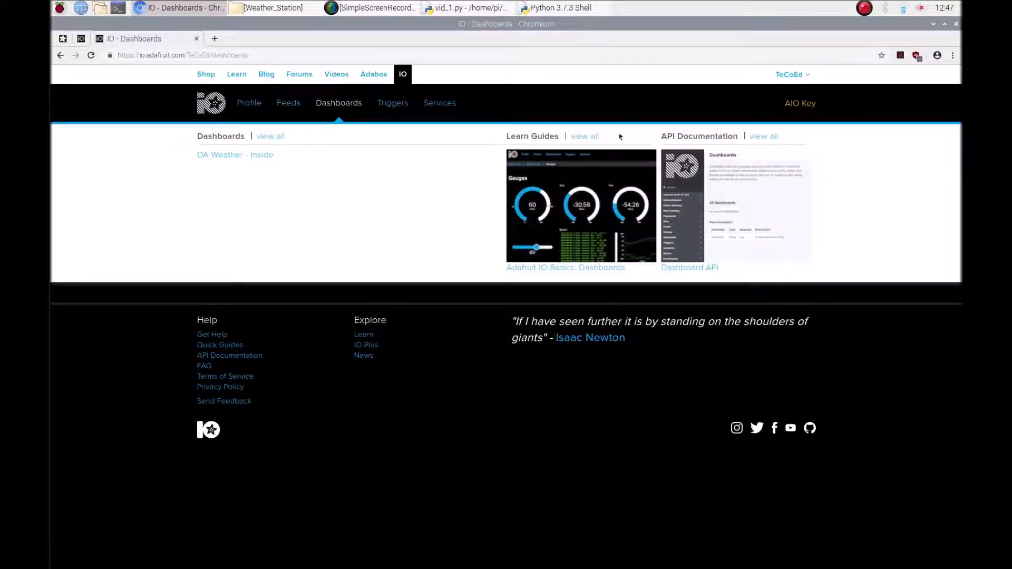
pyautogui.click(773, 138)
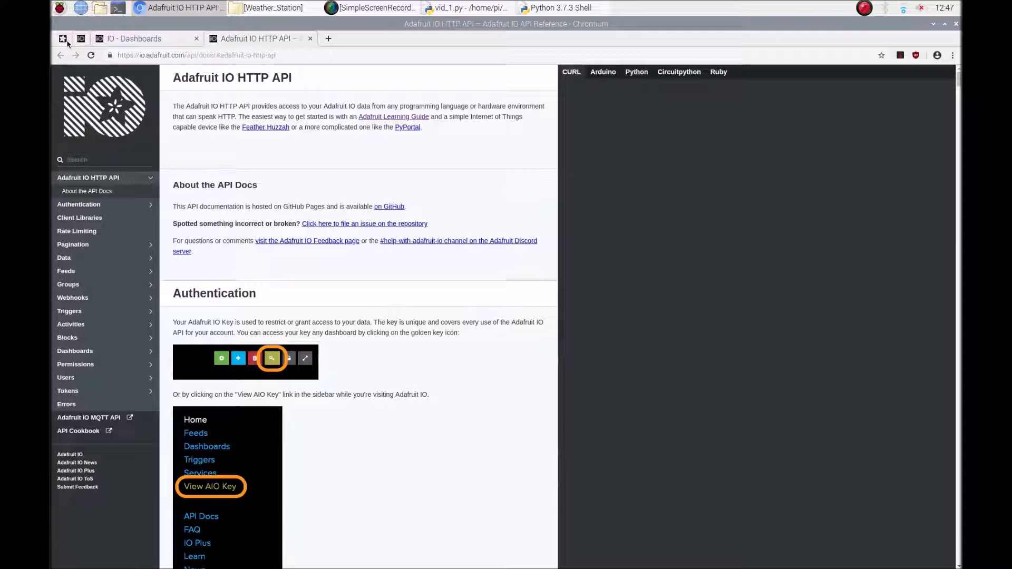
# Step: Switch back to the Adafruit IO learning guides and take that tab back to its earlier page
pyautogui.click(82, 40)
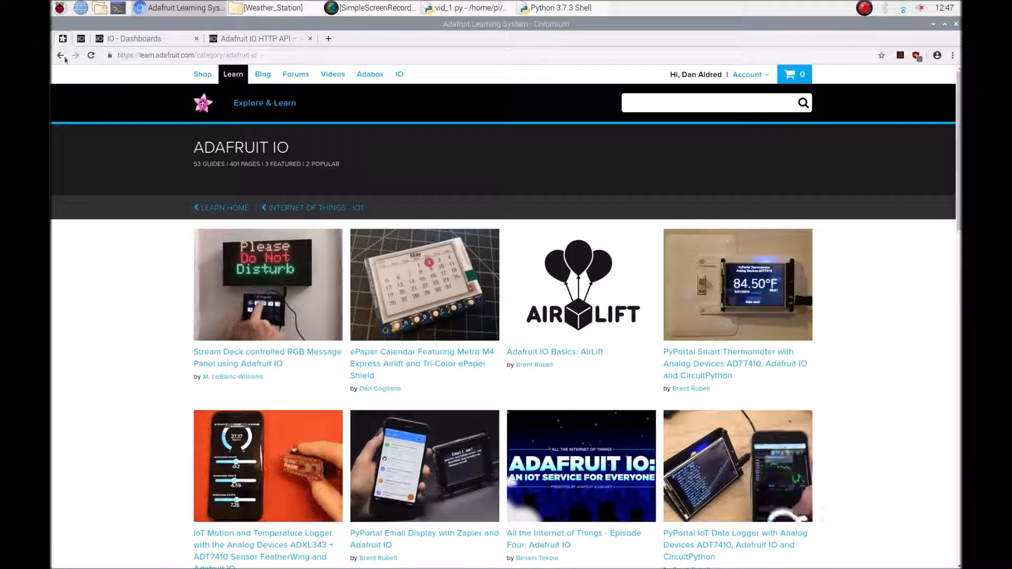
pyautogui.click(119, 52)
pyautogui.click(146, 65)
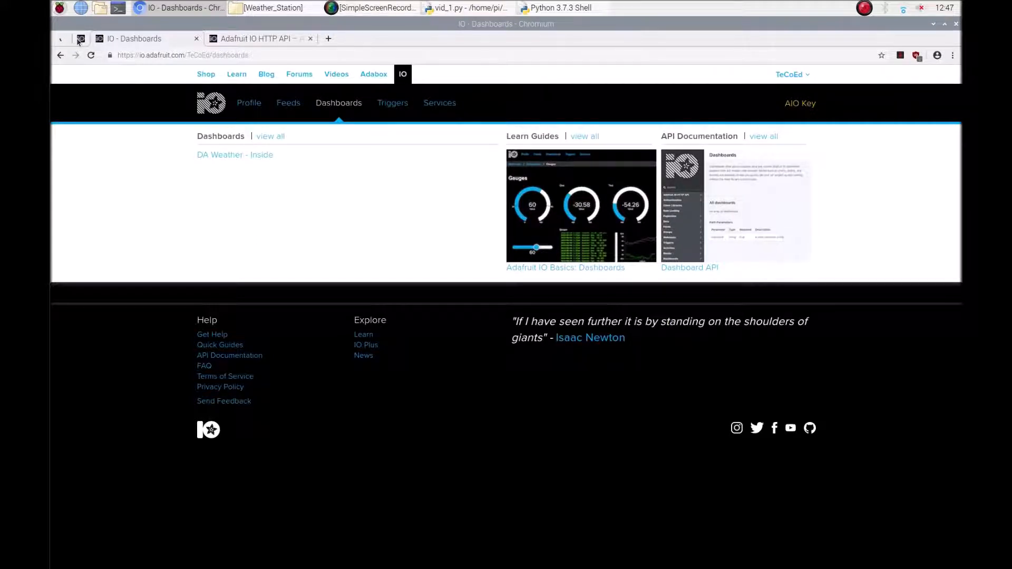
# Step: From the feeds page, open the DA Weather - Inside dashboard and select its full web address
pyautogui.click(78, 41)
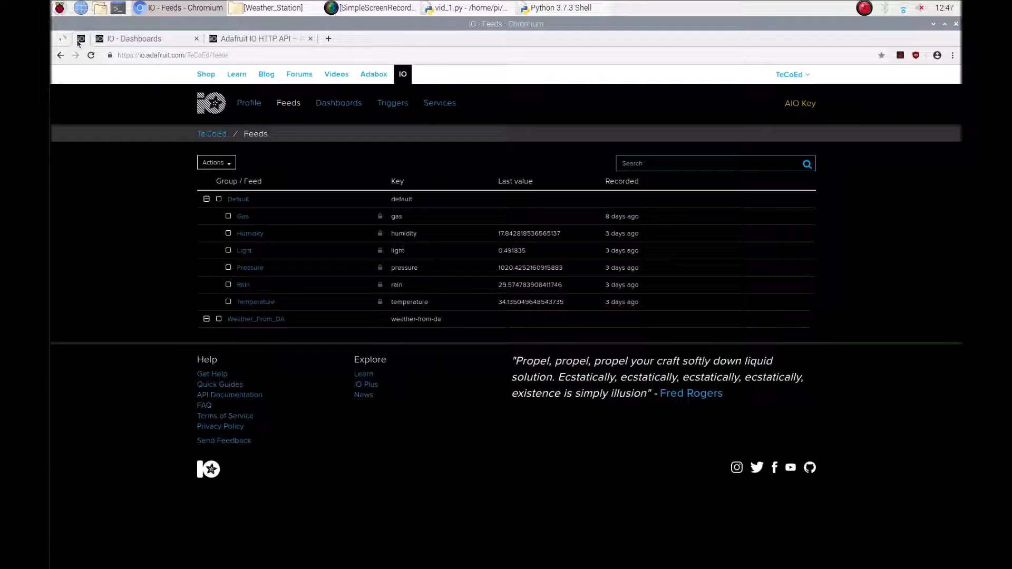
pyautogui.moveTo(337, 103)
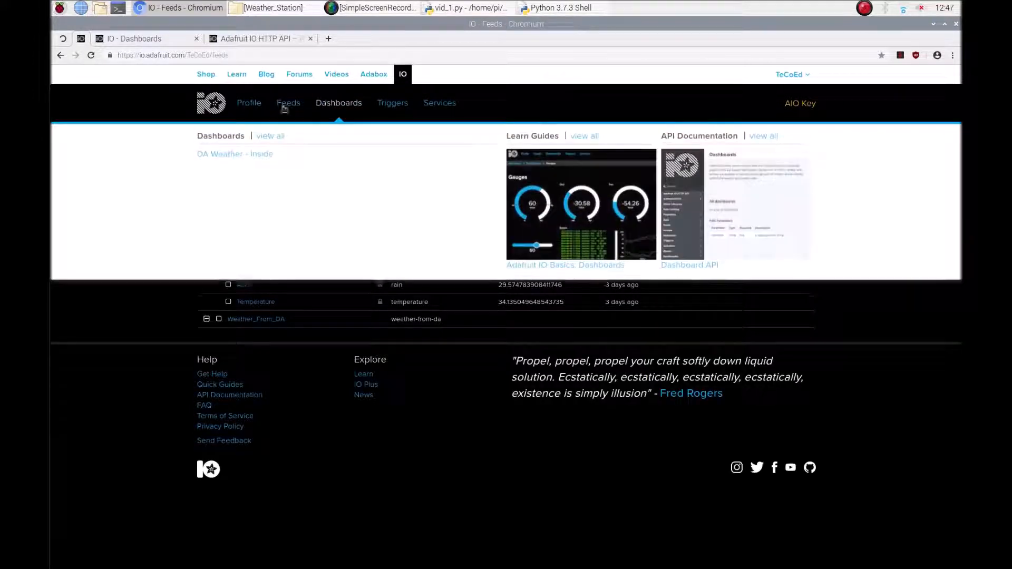
pyautogui.click(265, 154)
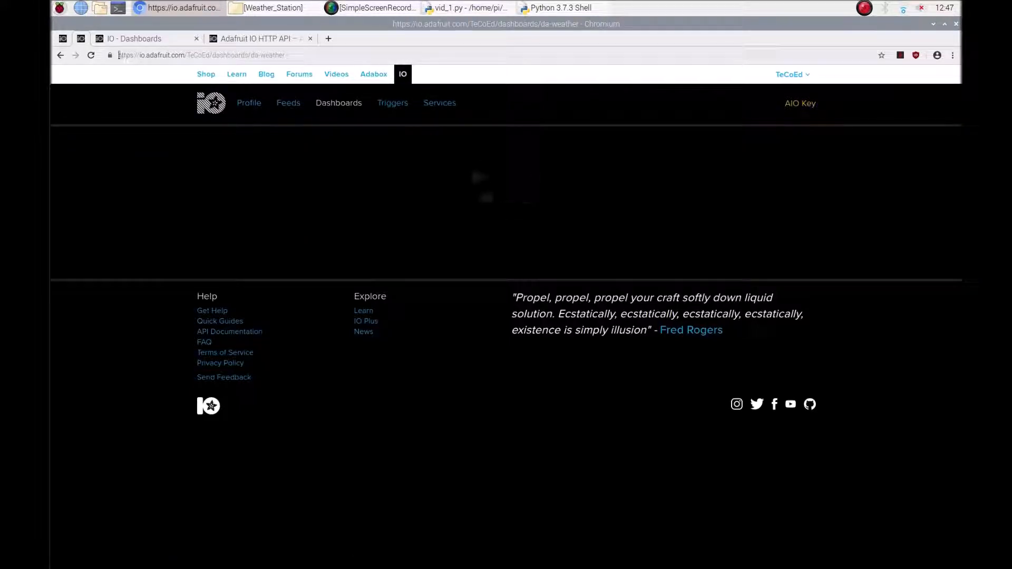
pyautogui.click(170, 55)
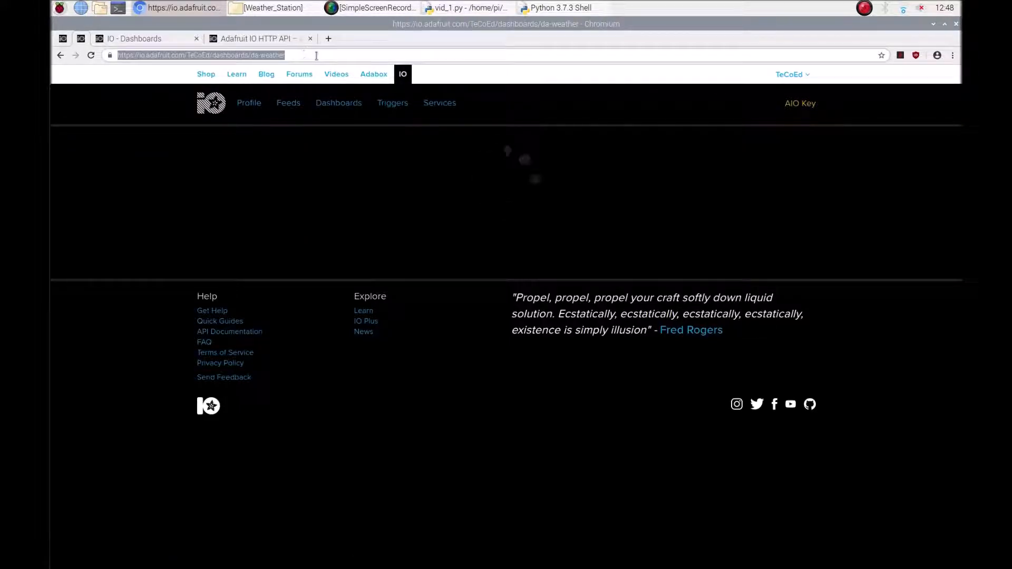